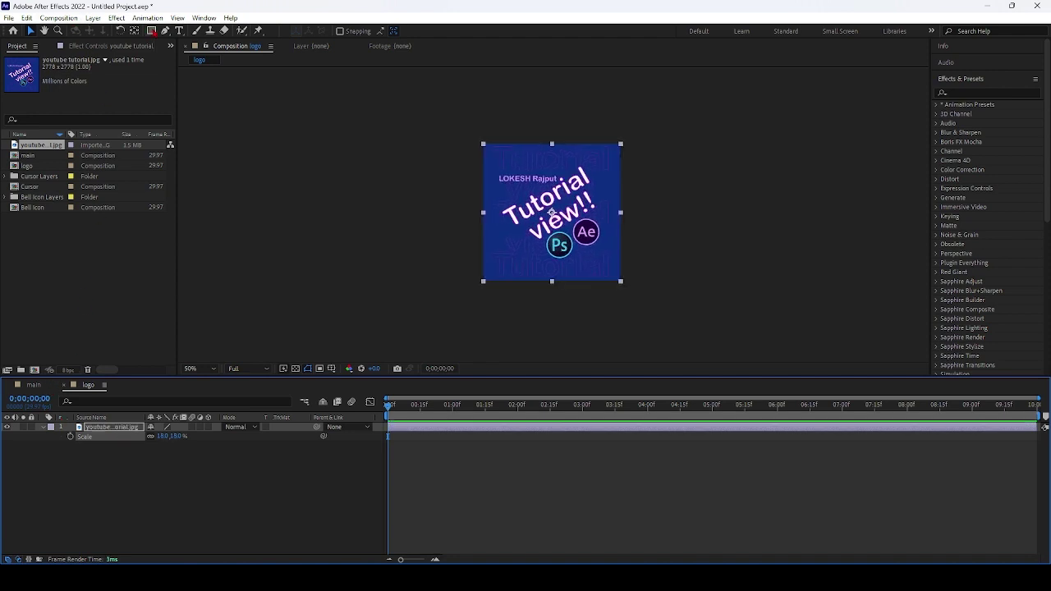
Step: Mask the tutorial image in the logo composition to a circle with a full-size Ellipse tool mask
{"action": "left_click", "coordinate": [153, 32]}
{"action": "left_click", "coordinate": [179, 55]}
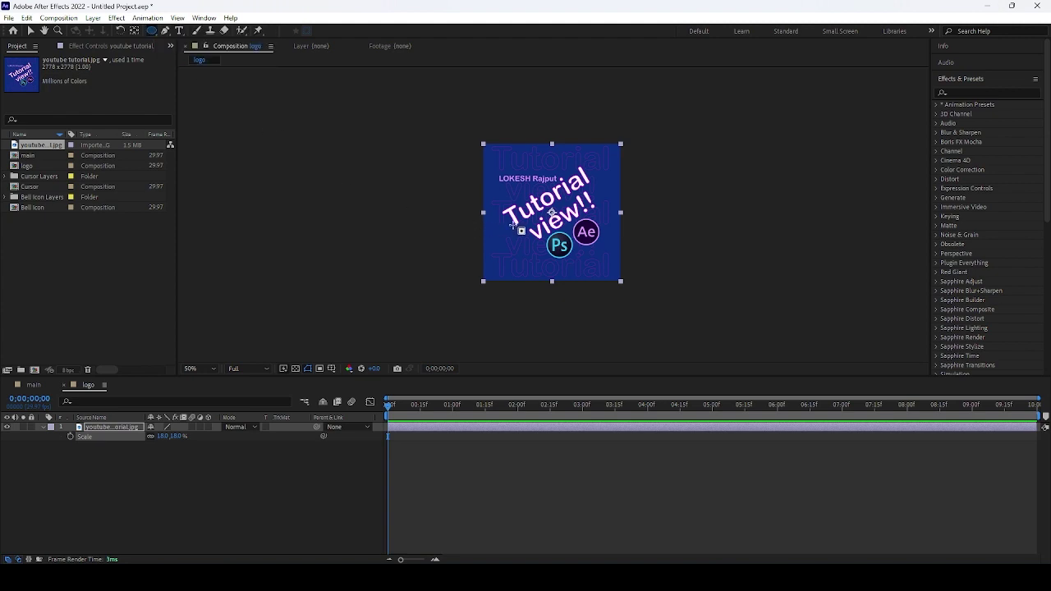
{"action": "double_click", "coordinate": [153, 32]}
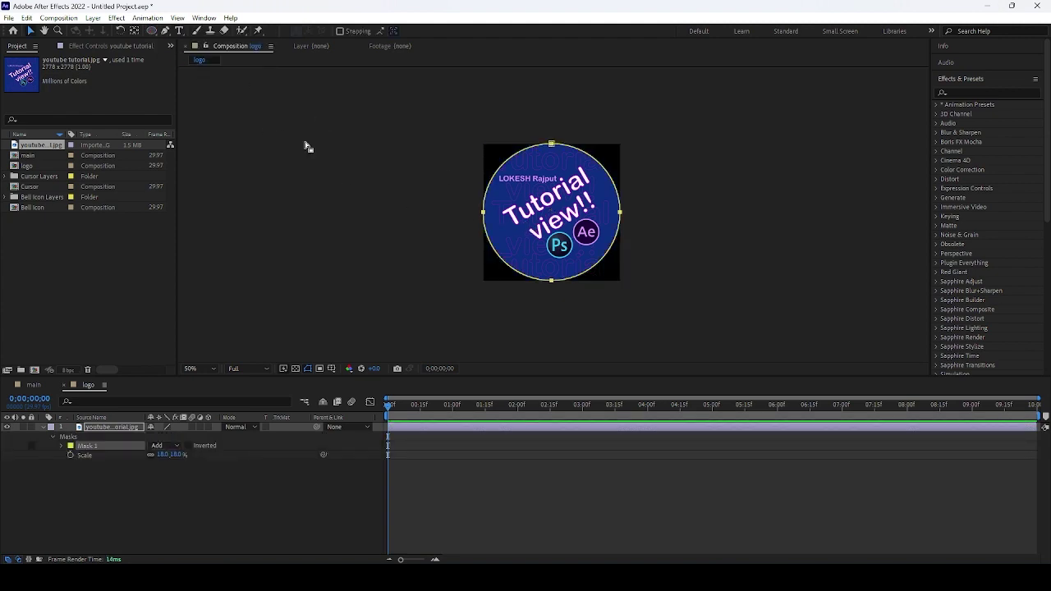
{"action": "key", "text": "v"}
Step: Add a white 1920 by 1080 px solid layer to the main composition
{"action": "left_click", "coordinate": [33, 385]}
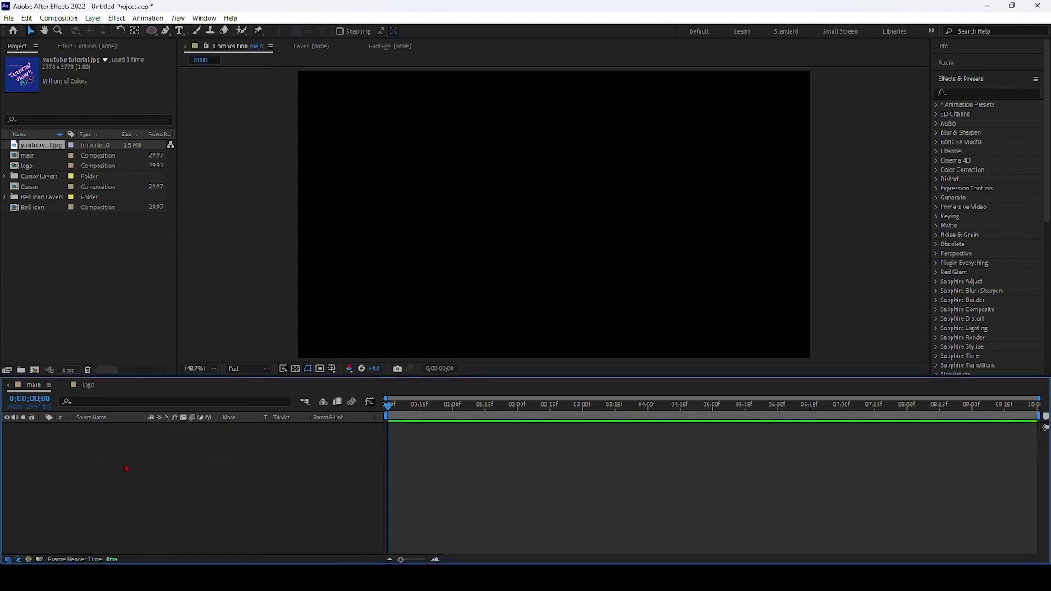
{"action": "right_click", "coordinate": [126, 468]}
{"action": "mouse_move", "coordinate": [193, 330]}
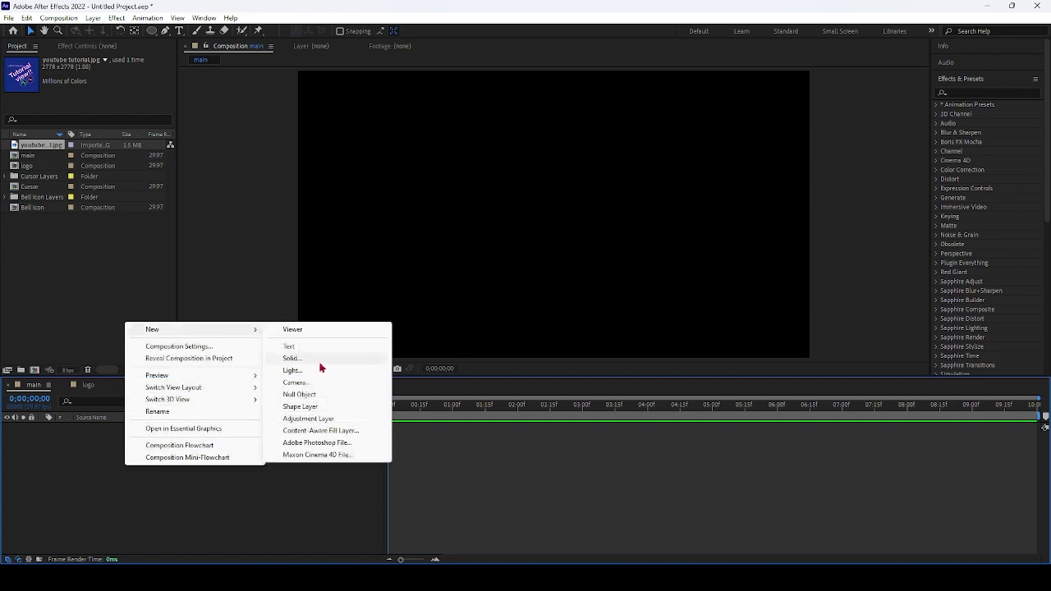
{"action": "left_click", "coordinate": [320, 365]}
{"action": "left_click", "coordinate": [518, 353]}
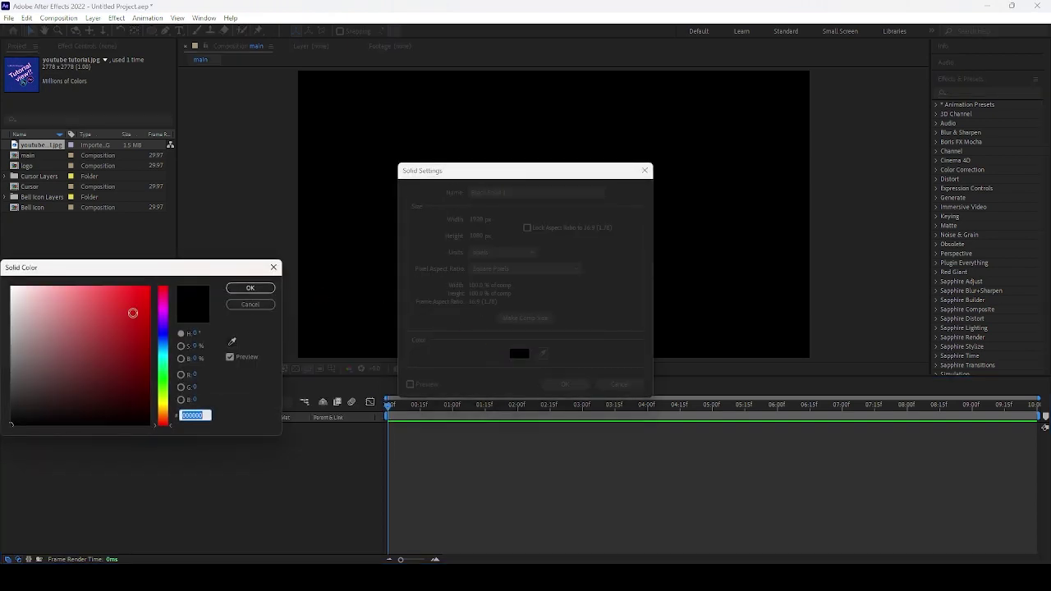
{"action": "left_click_drag", "start_coordinate": [133, 313], "coordinate": [2, 262]}
{"action": "left_click", "coordinate": [250, 287]}
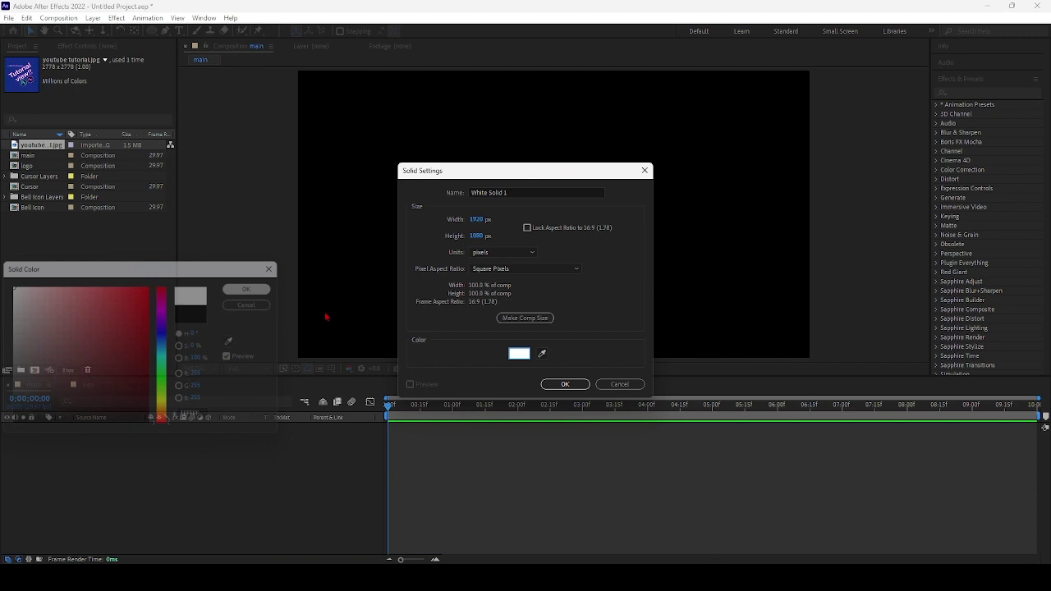
{"action": "left_click", "coordinate": [566, 383]}
{"action": "scroll", "coordinate": [534, 253], "scroll_direction": "down", "scroll_amount": 2}
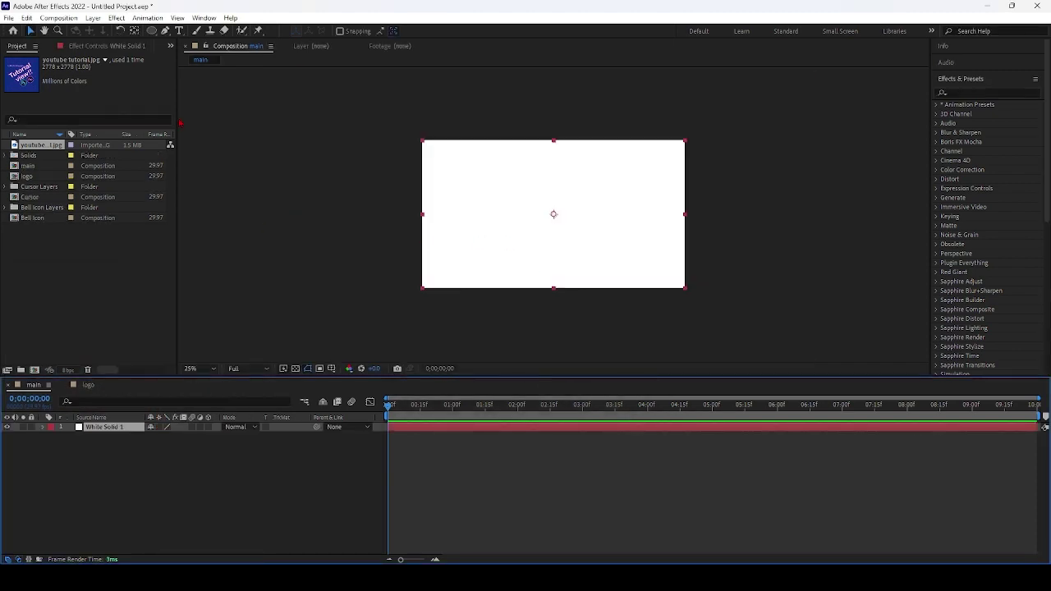
Step: Draw a red rectangle about 1096 by 260 px as a new shape layer over the white solid, with no layer selected
{"action": "left_click", "coordinate": [151, 32]}
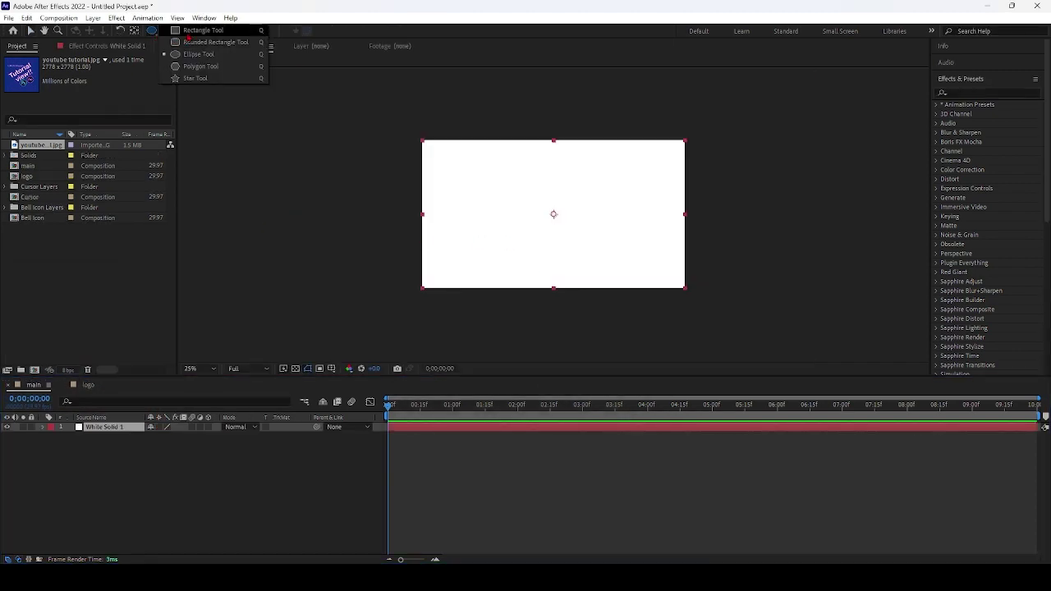
{"action": "left_click", "coordinate": [186, 33]}
{"action": "left_click_drag", "start_coordinate": [485, 198], "coordinate": [586, 223]}
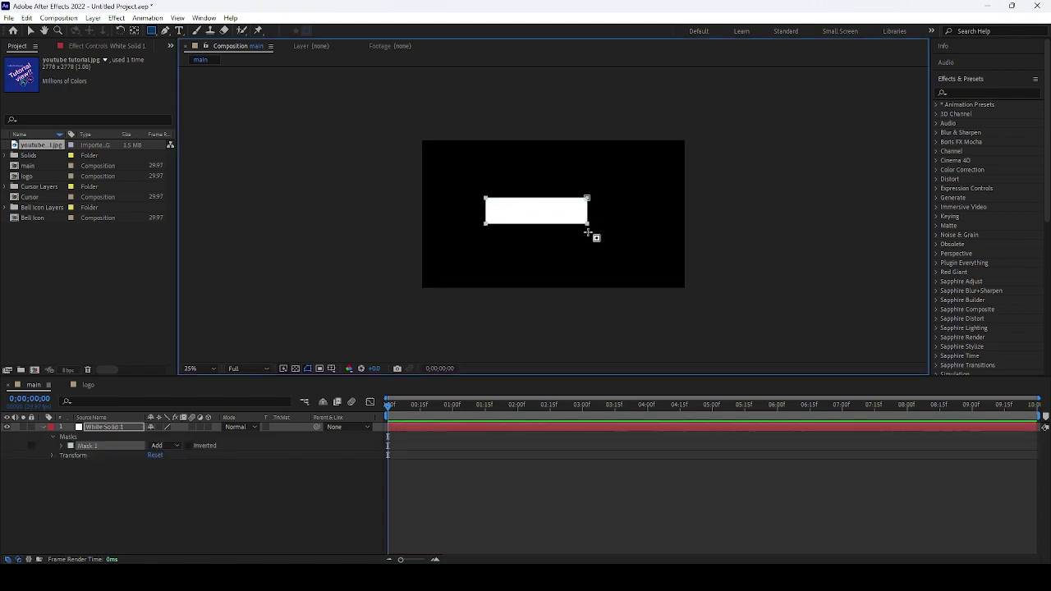
{"action": "left_click", "coordinate": [583, 243]}
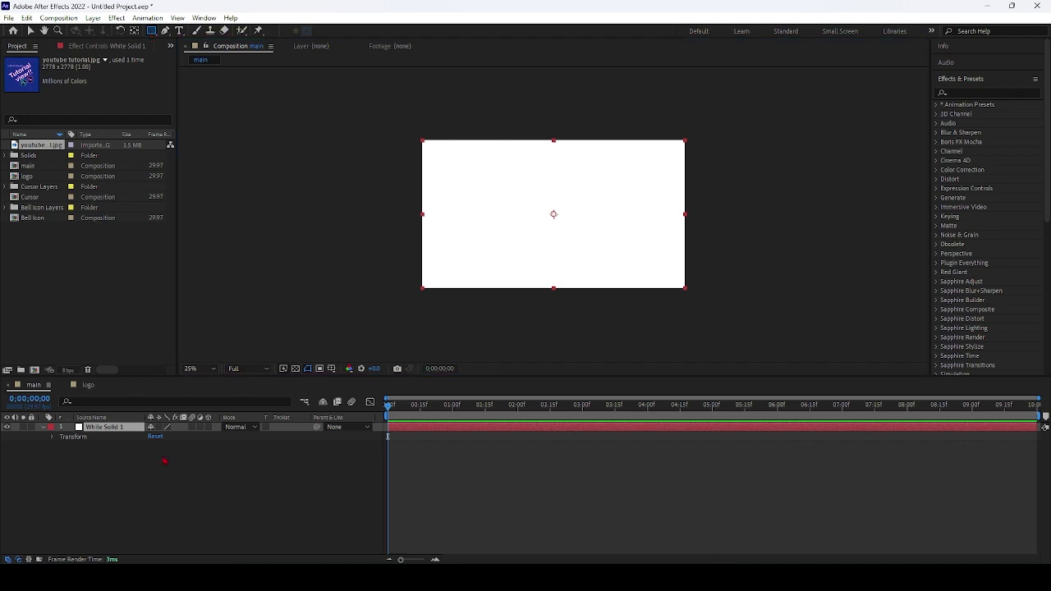
{"action": "left_click", "coordinate": [133, 453]}
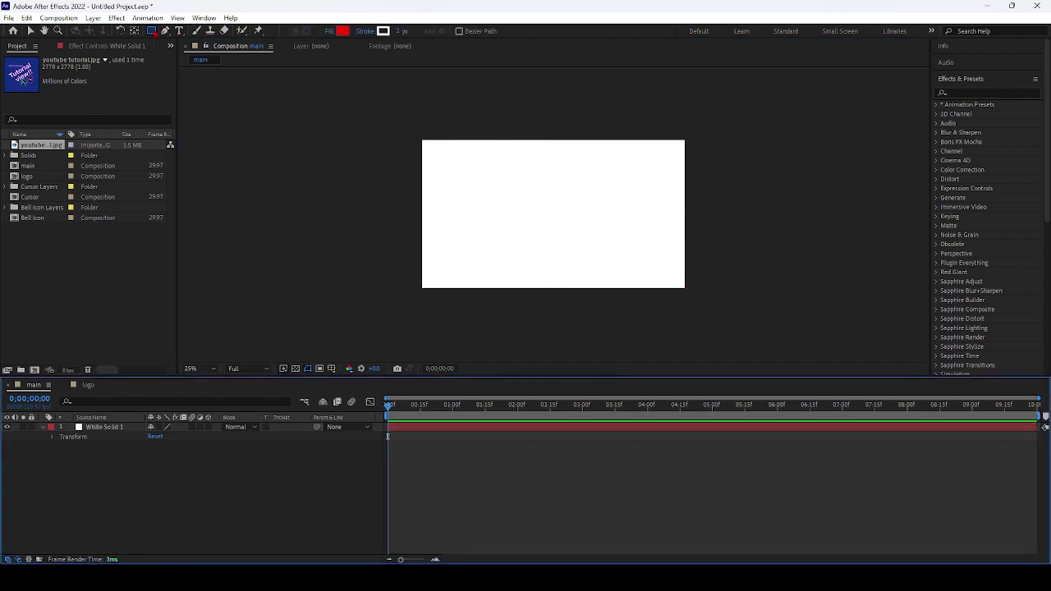
{"action": "left_click_drag", "start_coordinate": [484, 197], "coordinate": [634, 233]}
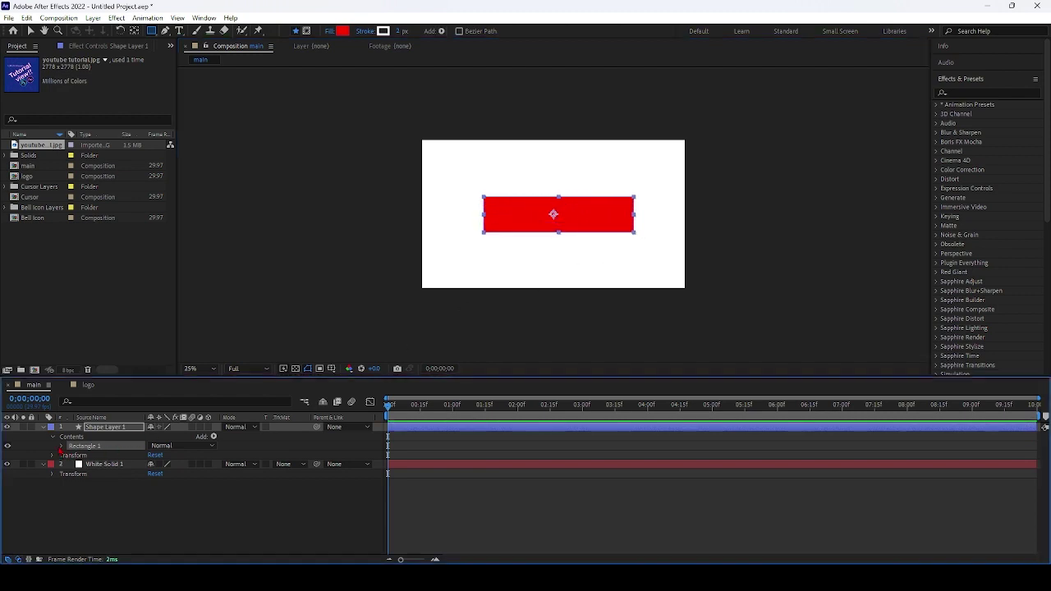
Step: Set the red rectangle's path size to 800 by 250 px with unlinked proportions
{"action": "left_click", "coordinate": [61, 445]}
{"action": "left_click", "coordinate": [72, 456]}
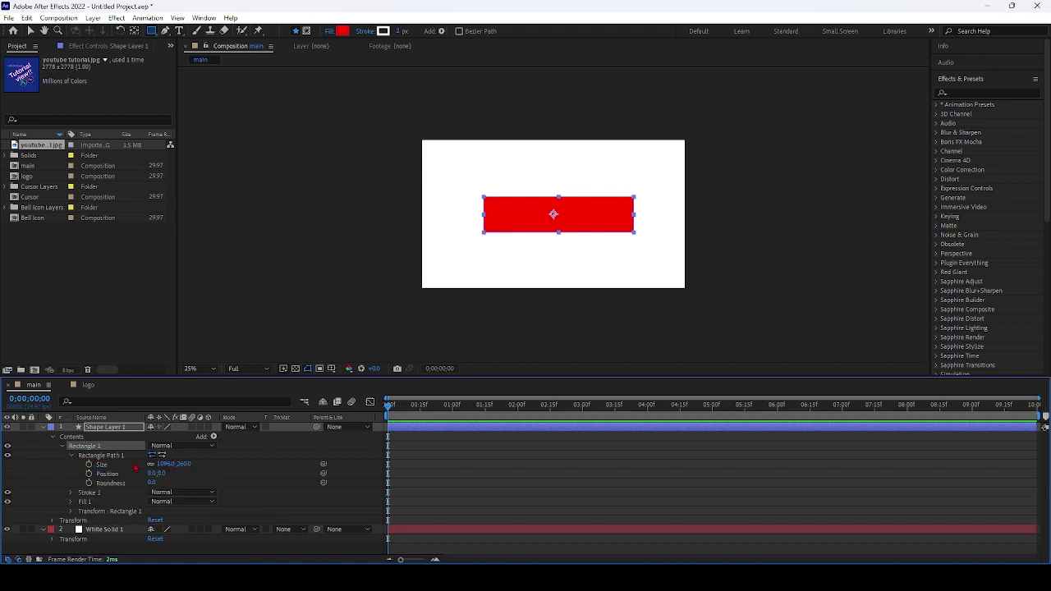
{"action": "left_click", "coordinate": [162, 465]}
{"action": "type", "text": "15"}
{"action": "type", "text": "00"}
{"action": "key", "text": "Return"}
{"action": "left_click", "coordinate": [181, 464]}
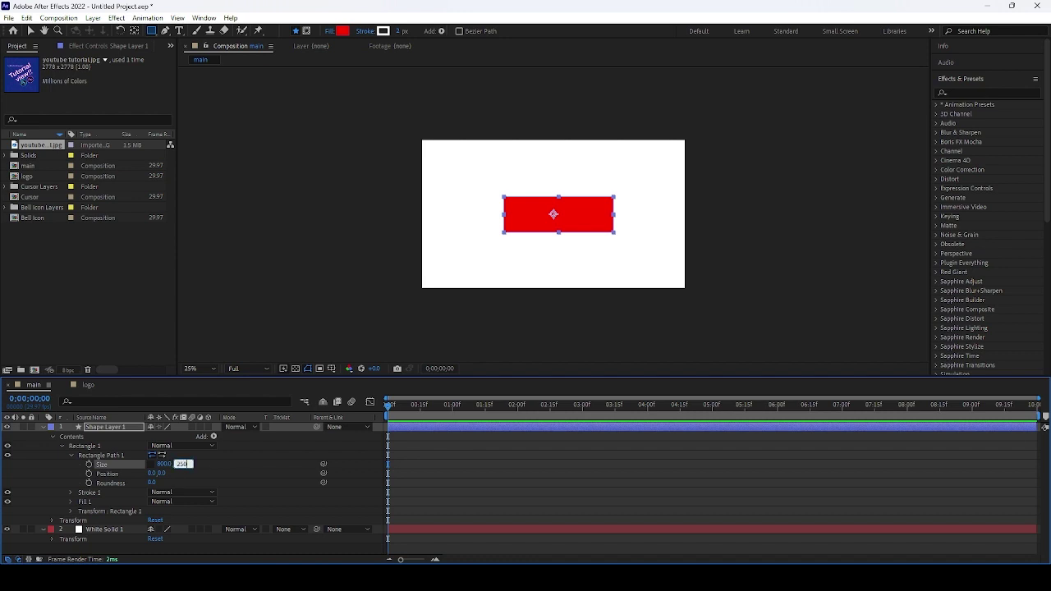
{"action": "type", "text": "250"}
{"action": "key", "text": "Return"}
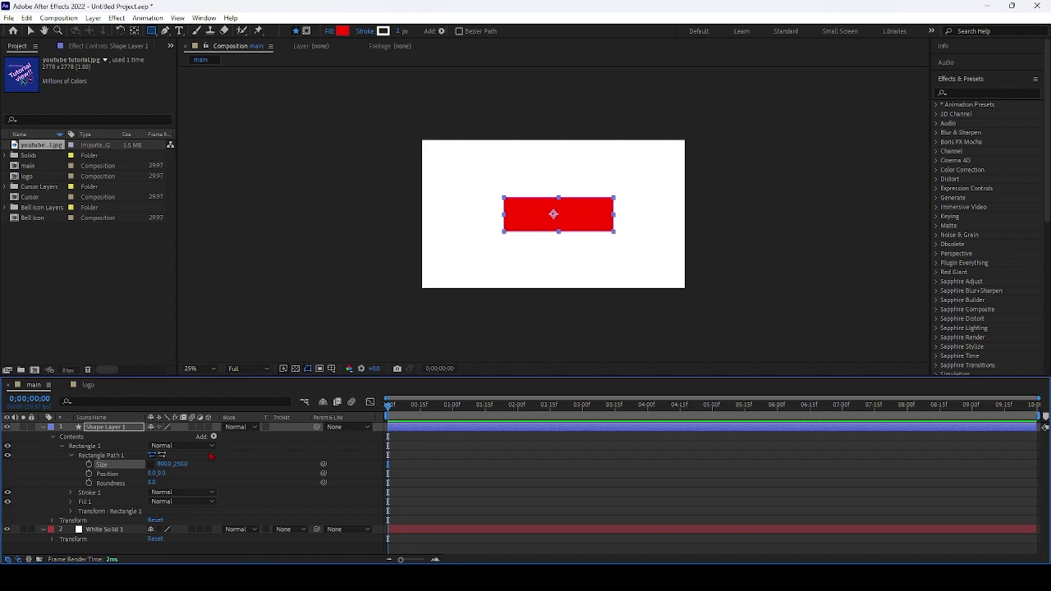
Step: Set the red rectangle's width to 1000 px
{"action": "left_click_drag", "start_coordinate": [162, 464], "coordinate": [172, 465]}
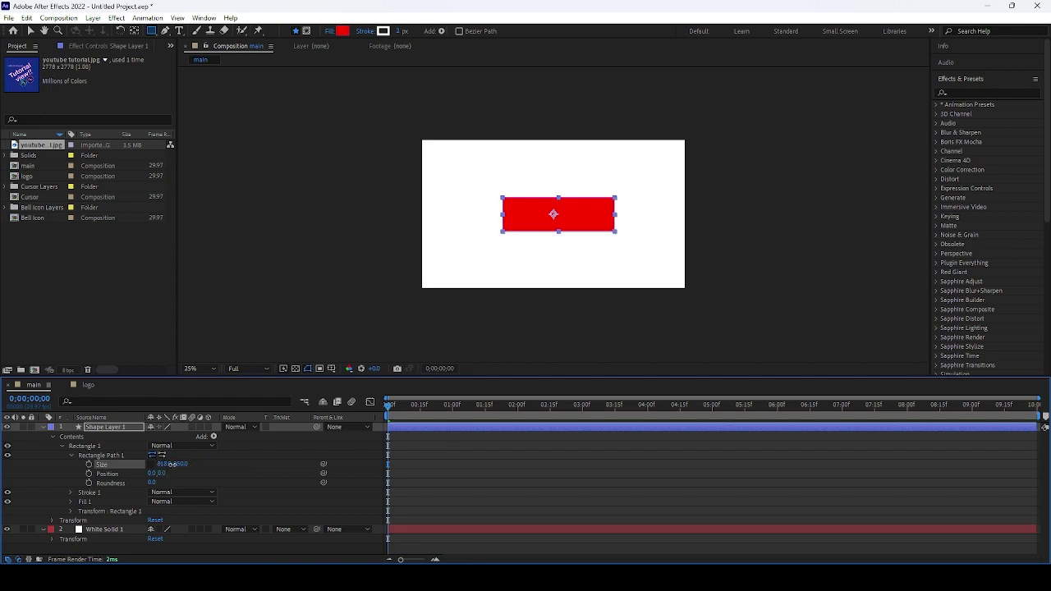
{"action": "left_click", "coordinate": [166, 465]}
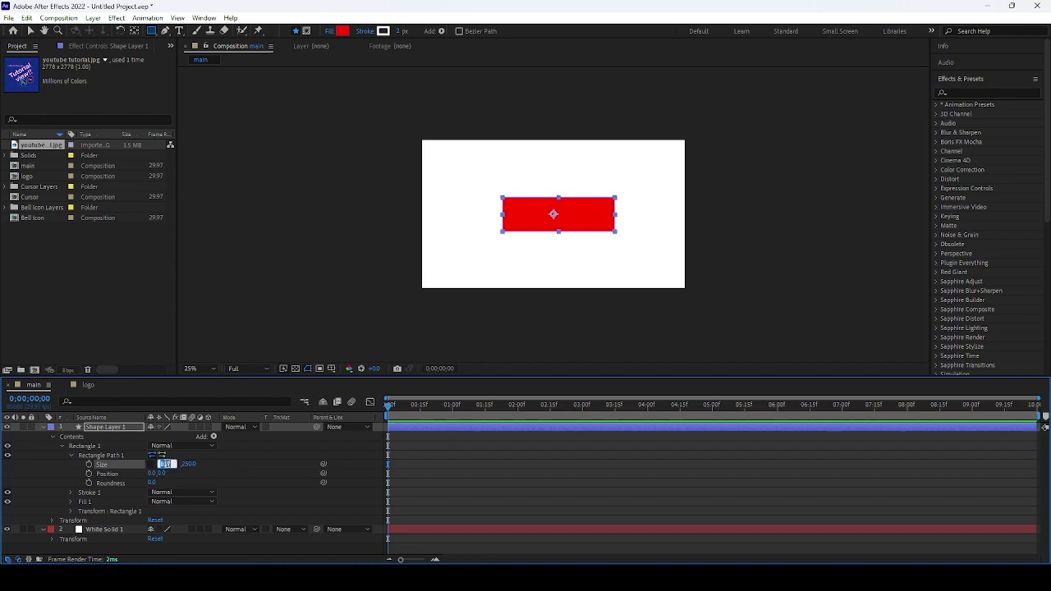
{"action": "type", "text": "1000"}
{"action": "key", "text": "Return"}
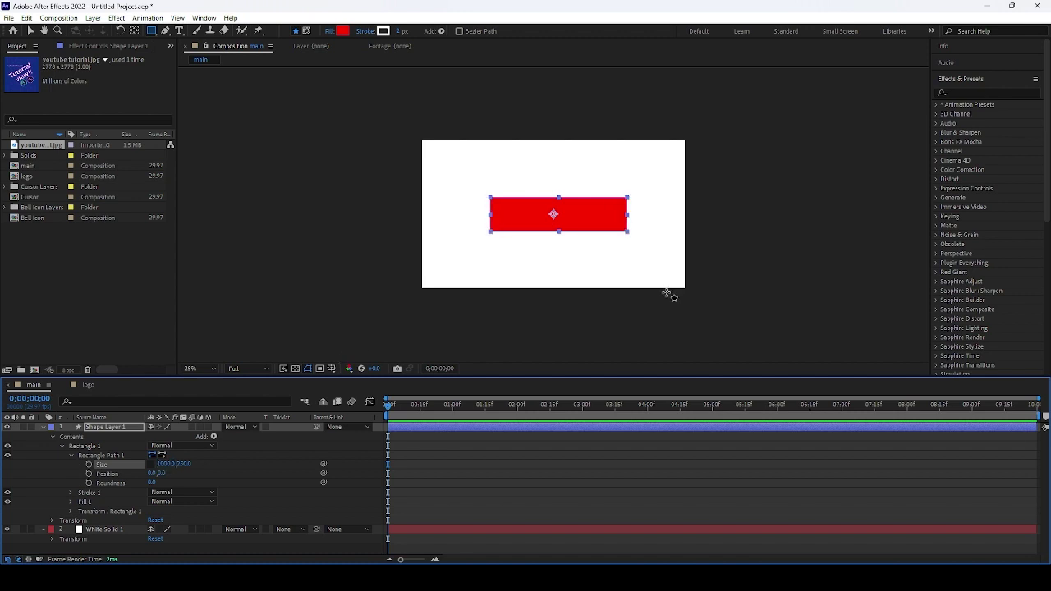
Step: Align the red rectangle layer to the horizontal centre of the composition
{"action": "left_click", "coordinate": [950, 82]}
{"action": "left_click", "coordinate": [952, 111]}
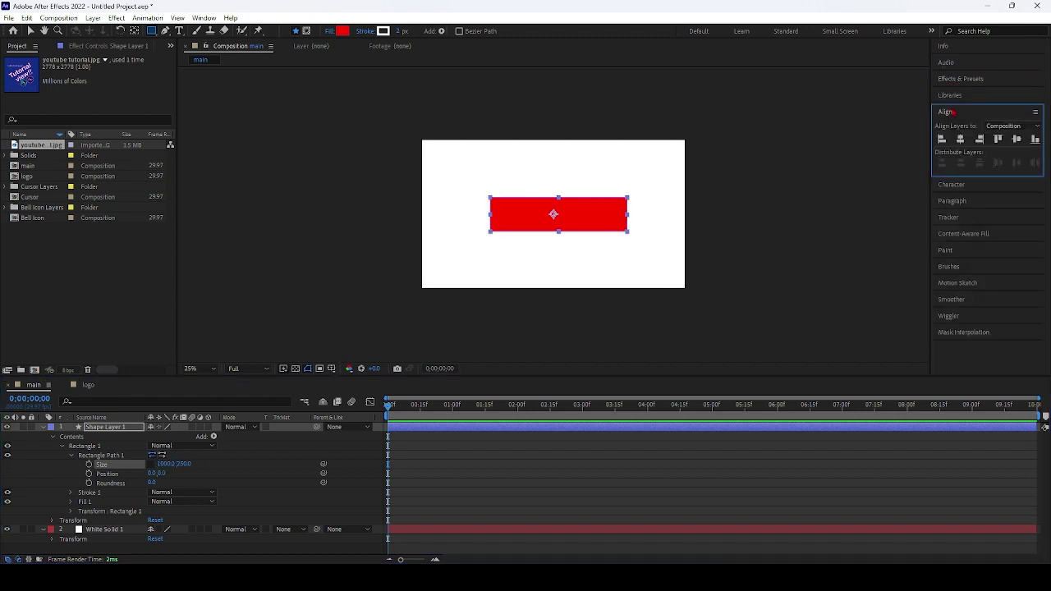
{"action": "left_click", "coordinate": [960, 140]}
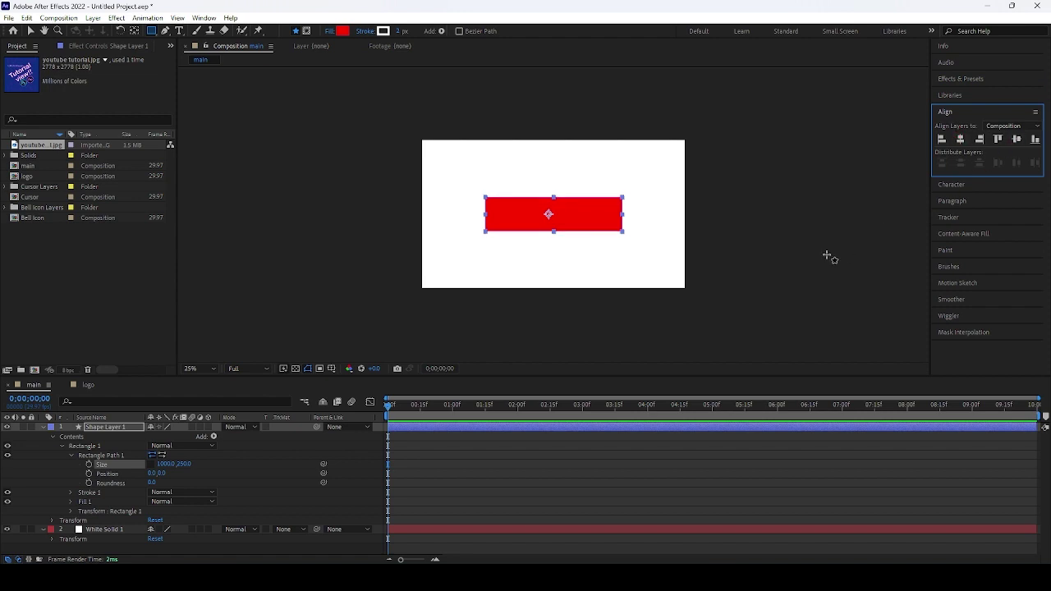
{"action": "left_click_drag", "start_coordinate": [826, 254], "coordinate": [687, 197]}
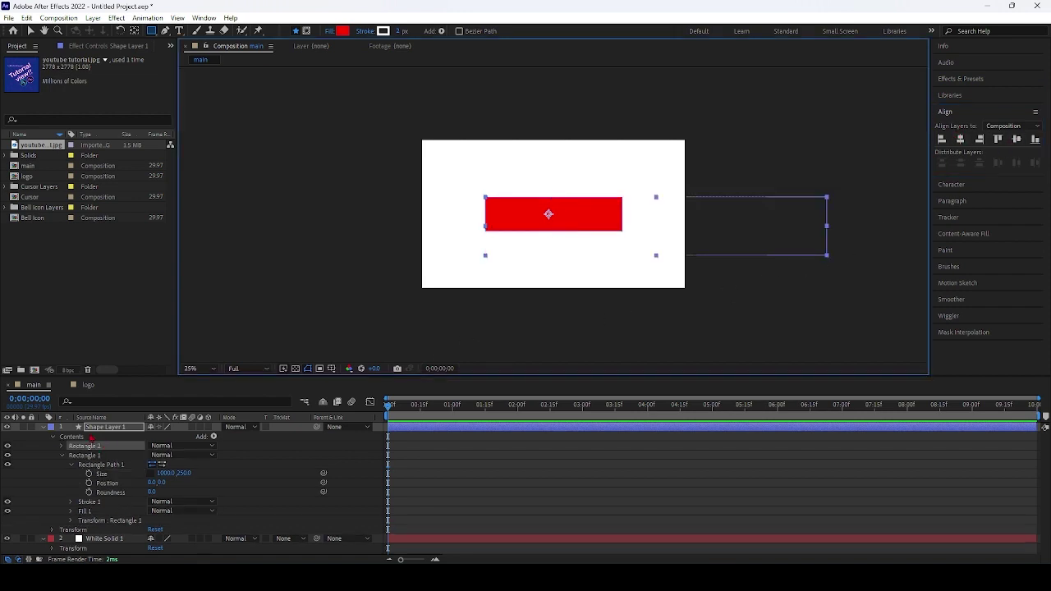
{"action": "left_click_drag", "start_coordinate": [809, 185], "coordinate": [813, 255]}
{"action": "left_click_drag", "start_coordinate": [854, 290], "coordinate": [781, 186]}
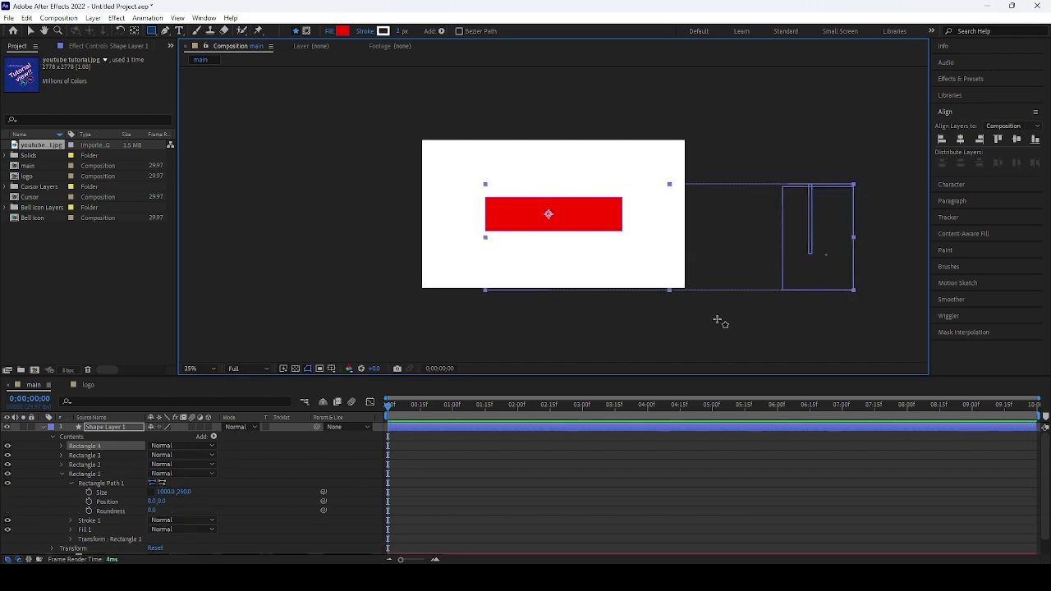
{"action": "key", "text": "Delete"}
{"action": "left_click", "coordinate": [86, 449]}
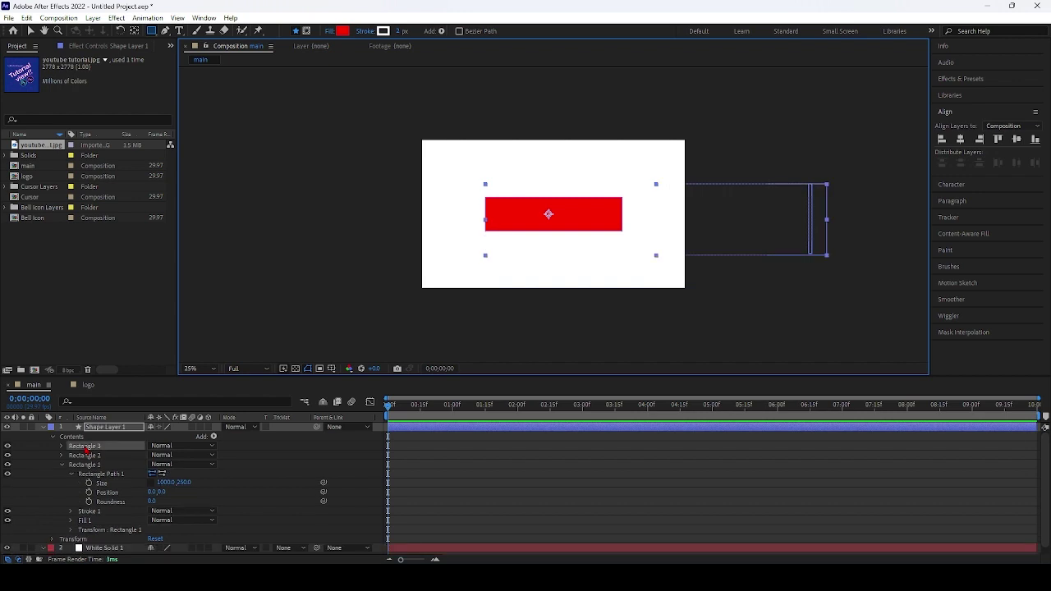
{"action": "key", "text": "Delete"}
{"action": "left_click", "coordinate": [86, 449]}
{"action": "key", "text": "Delete"}
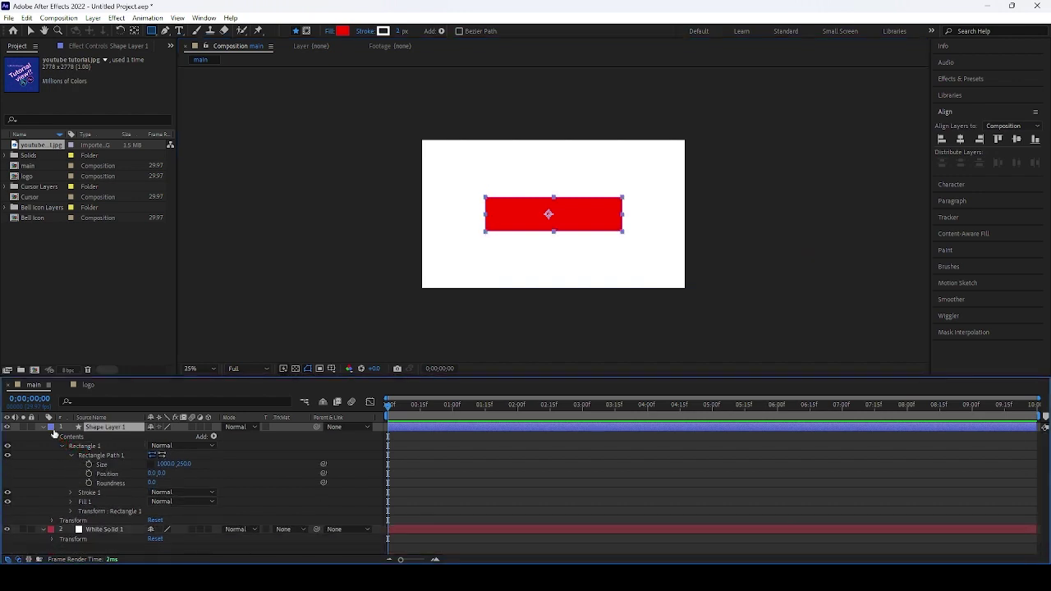
Step: Place the logo composition above the red rectangle layer in the main composition and scale it to 40%
{"action": "left_click", "coordinate": [43, 428]}
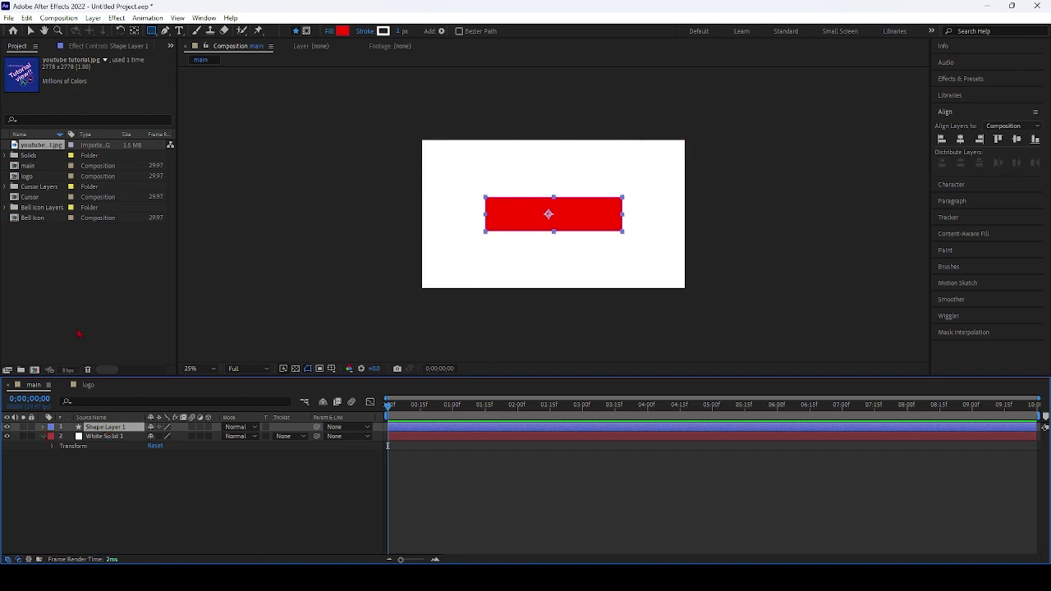
{"action": "mouse_move", "coordinate": [35, 145]}
{"action": "left_mouse_down"}
{"action": "mouse_move", "coordinate": [72, 363]}
{"action": "mouse_move", "coordinate": [45, 133]}
{"action": "mouse_move", "coordinate": [49, 213]}
{"action": "mouse_move", "coordinate": [99, 421]}
{"action": "mouse_move", "coordinate": [92, 435]}
{"action": "mouse_move", "coordinate": [119, 433]}
{"action": "mouse_move", "coordinate": [118, 422]}
{"action": "left_mouse_up"}
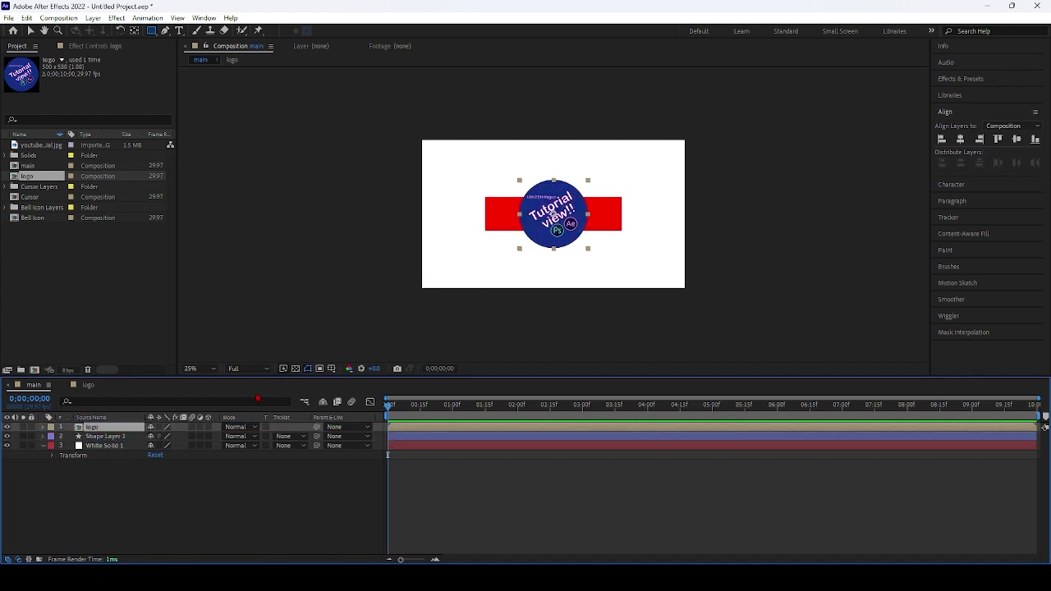
{"action": "key", "text": "s"}
{"action": "left_click_drag", "start_coordinate": [183, 436], "coordinate": [150, 436]}
Step: Move the circular logo horizontally to the left end of the red rectangle, keeping it vertically centred
{"action": "key", "text": "period"}
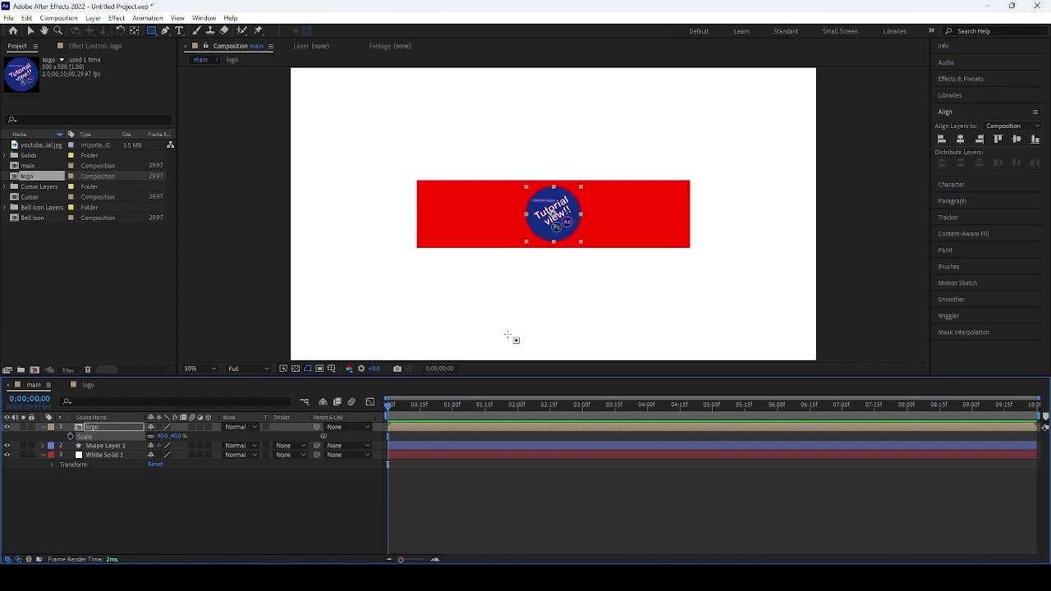
{"action": "key", "text": "period"}
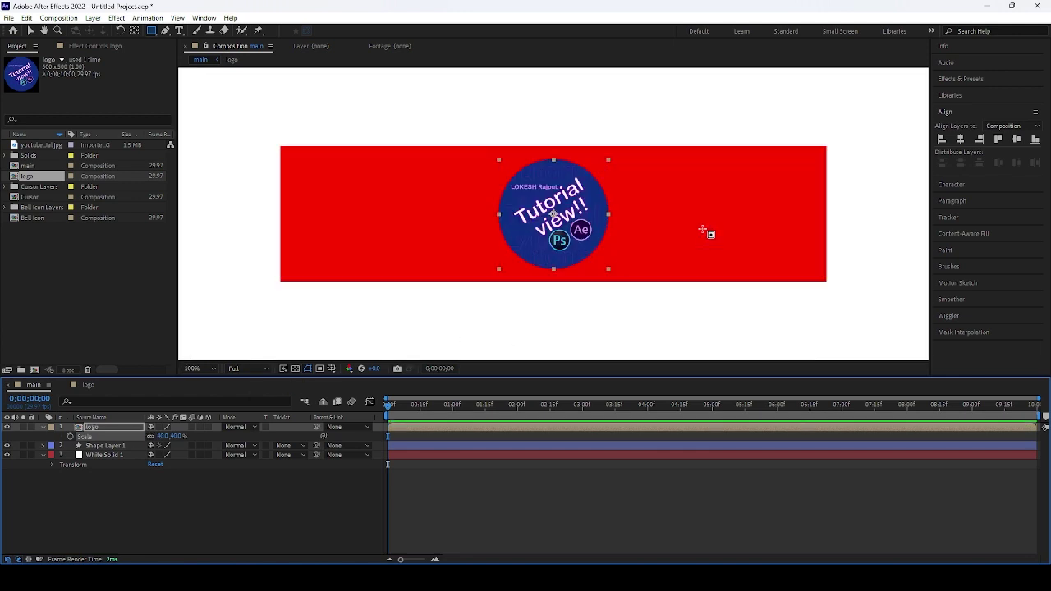
{"action": "key", "text": "v"}
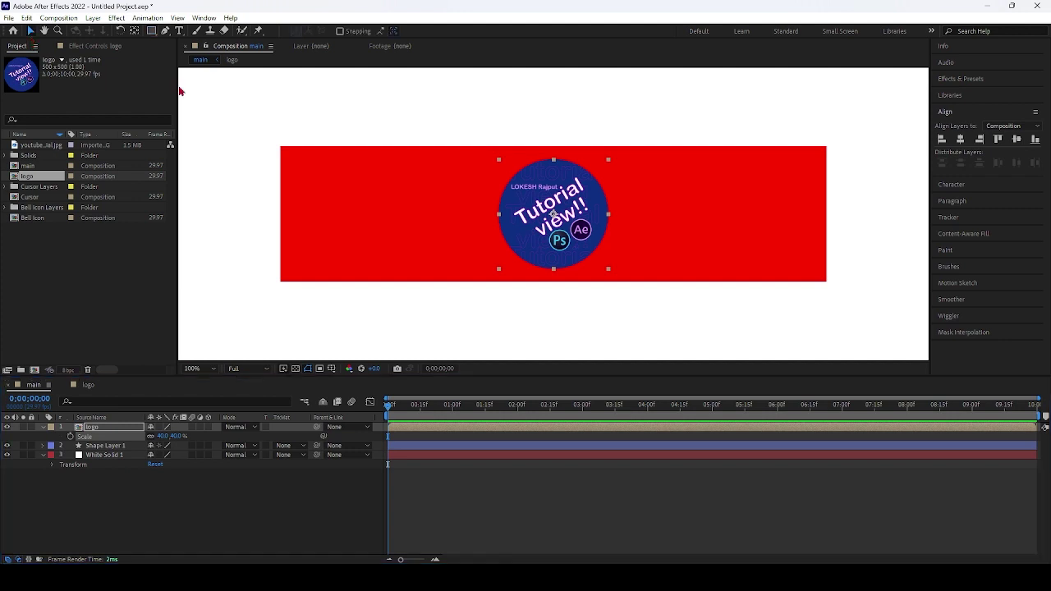
{"action": "left_click_drag", "start_coordinate": [554, 215], "coordinate": [352, 215]}
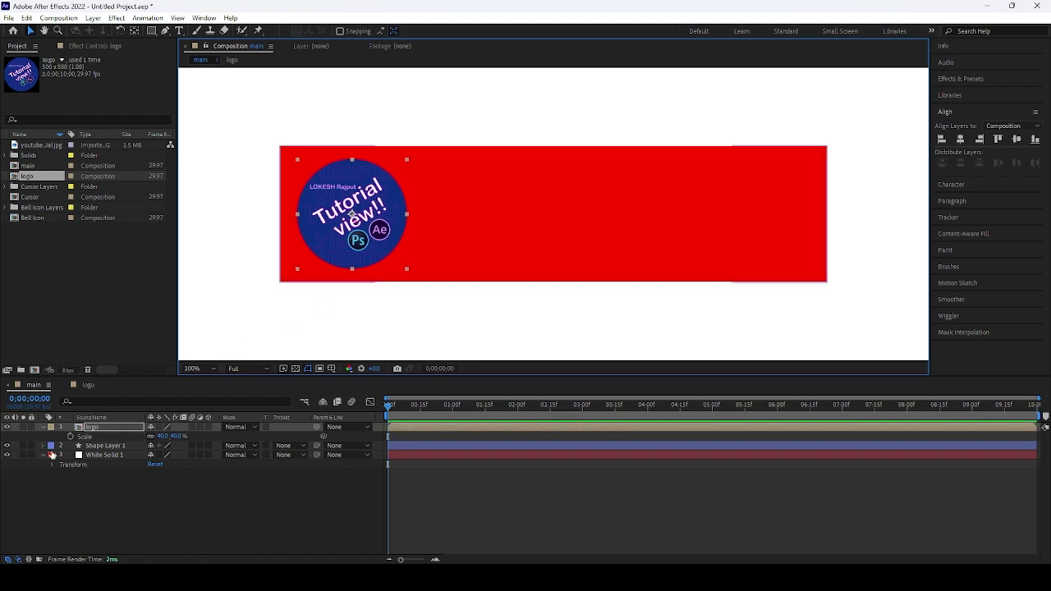
Step: Round the red rectangle's corners with a path roundness of 50, then collapse and deselect its layer
{"action": "left_click", "coordinate": [43, 445]}
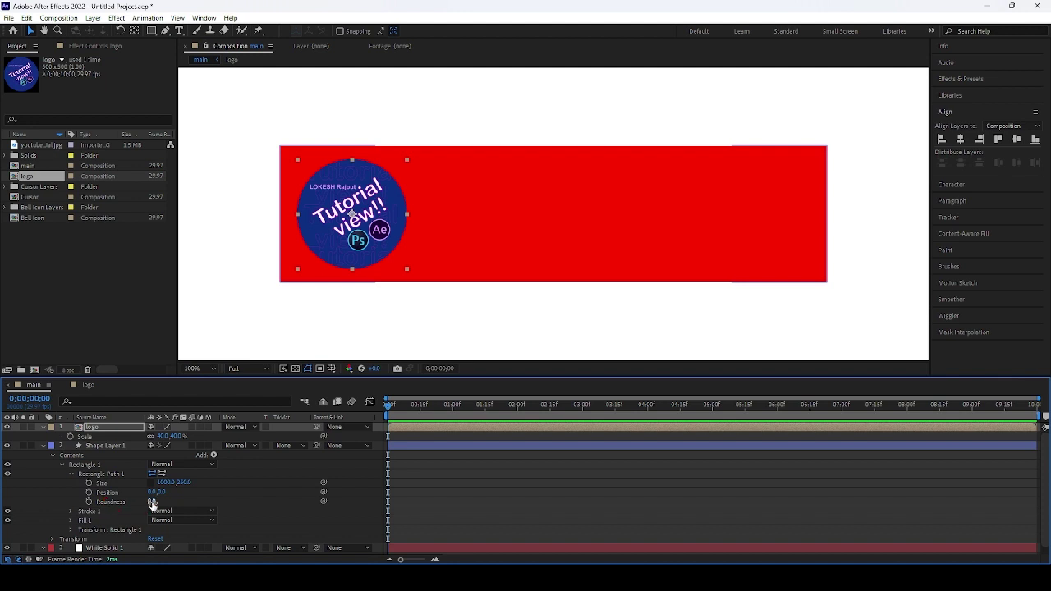
{"action": "left_click_drag", "start_coordinate": [152, 501], "coordinate": [189, 501]}
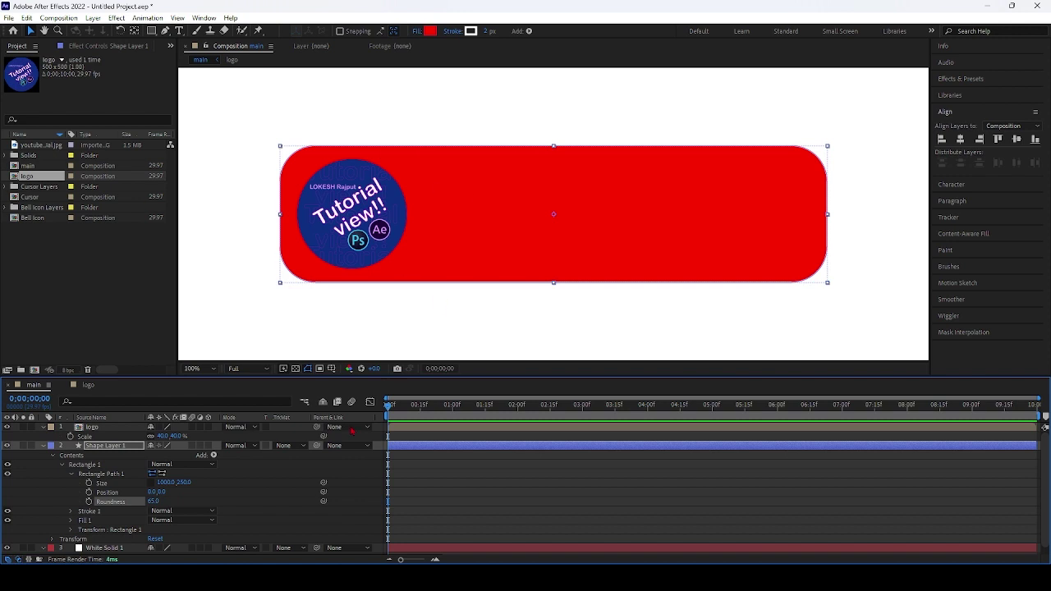
{"action": "left_click", "coordinate": [158, 501]}
{"action": "key", "text": "Return"}
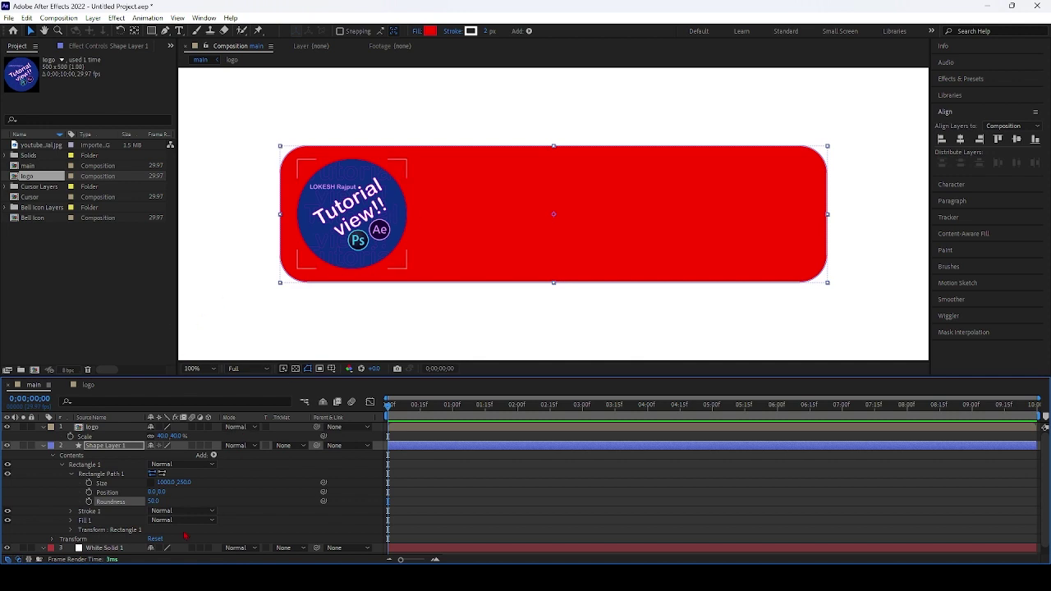
{"action": "left_click", "coordinate": [51, 445]}
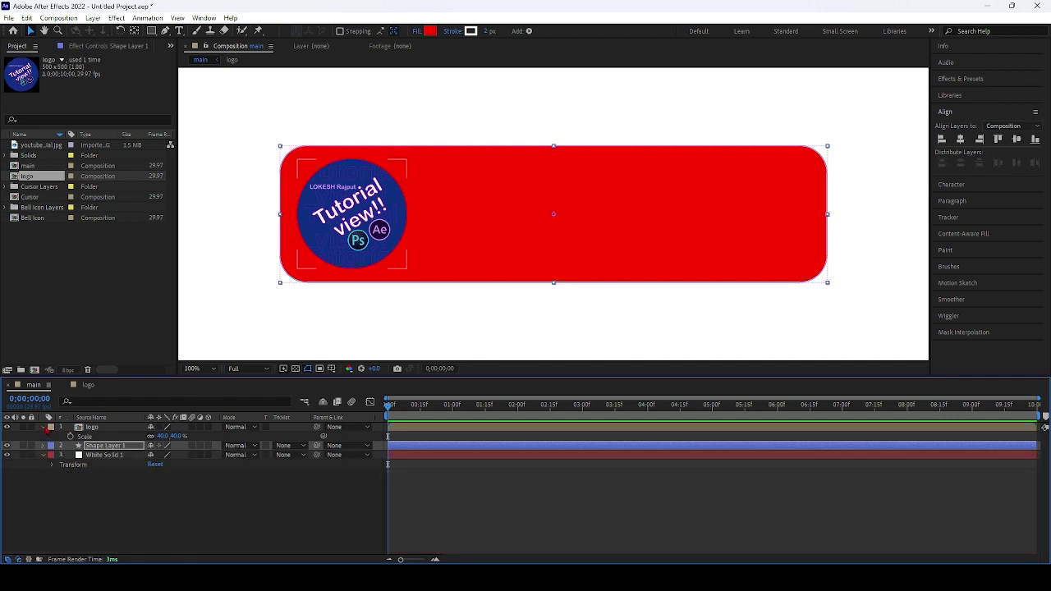
{"action": "left_click", "coordinate": [93, 521]}
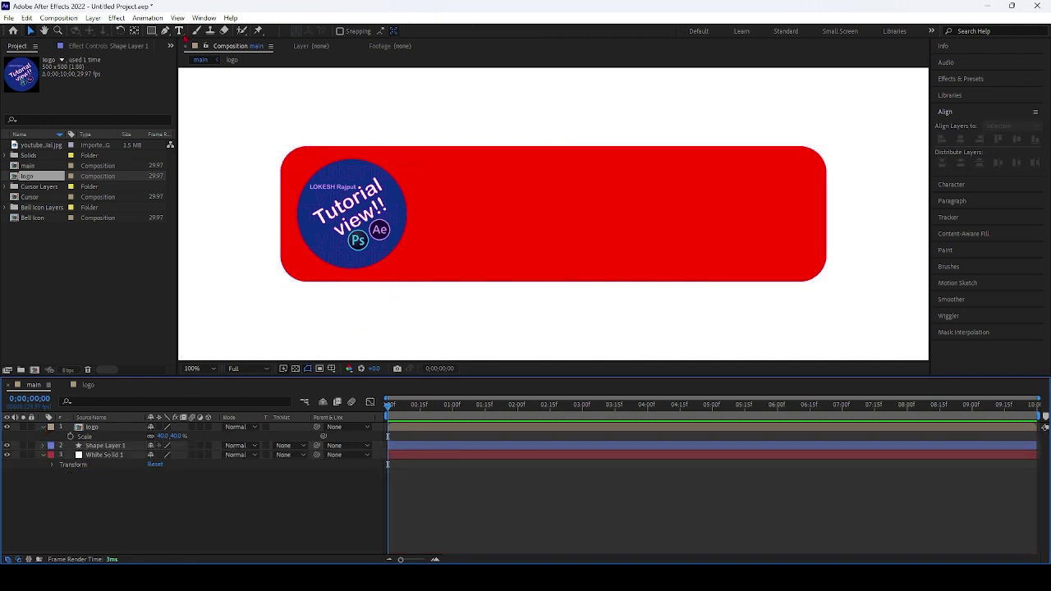
Step: Add a text layer reading SUBSCRIBE on the red bar beside the circular logo
{"action": "left_click", "coordinate": [179, 31]}
{"action": "left_click", "coordinate": [515, 209]}
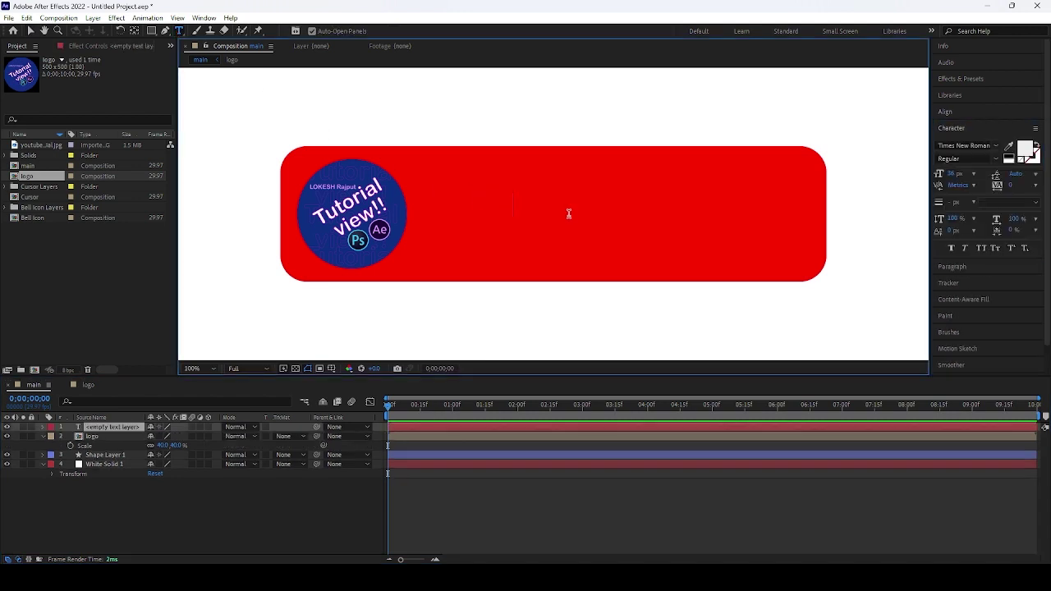
{"action": "type", "text": "SU"}
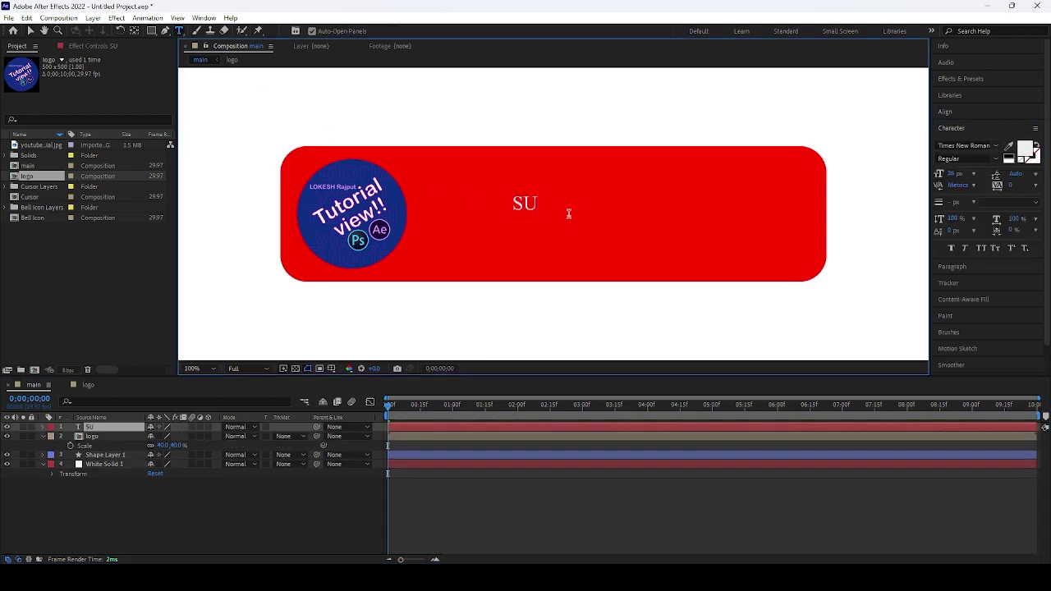
{"action": "type", "text": "BSCRIBE"}
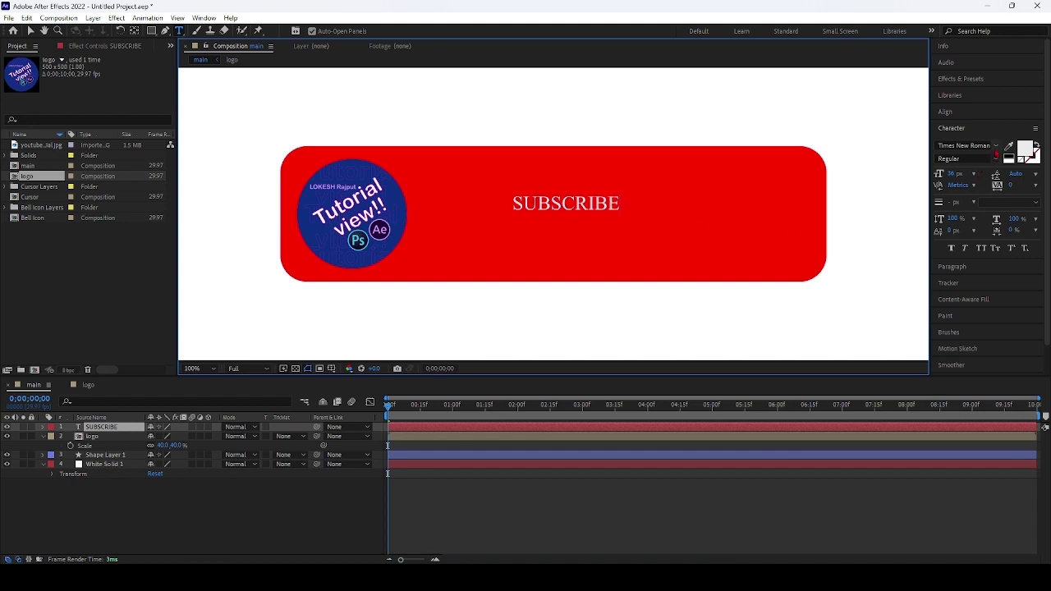
Step: Set the SUBSCRIBE text's font to Trebuchet MS with the Bold style
{"action": "left_click", "coordinate": [995, 158]}
{"action": "left_click", "coordinate": [974, 194]}
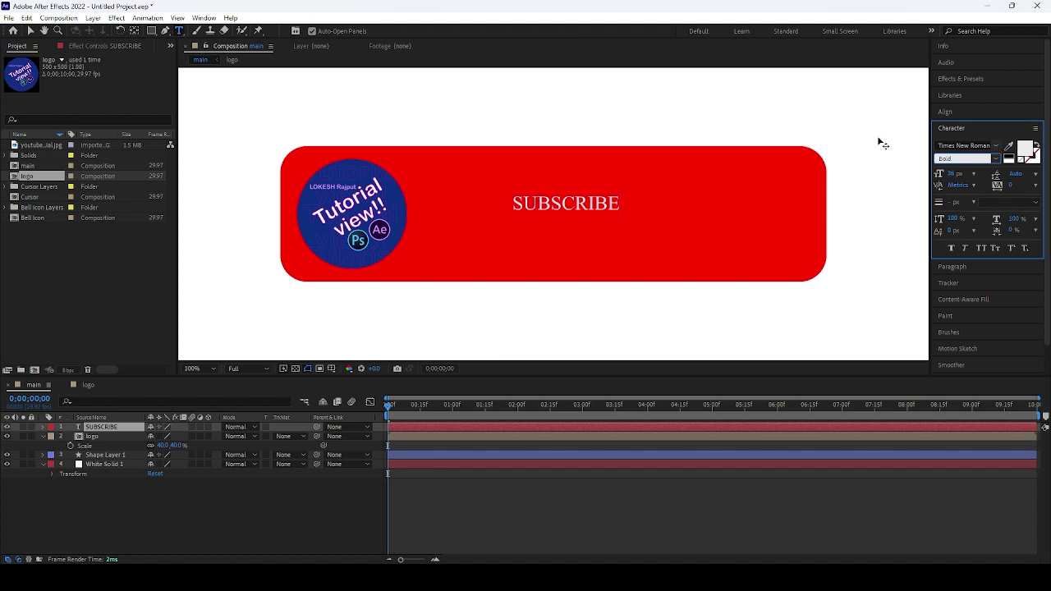
{"action": "left_click", "coordinate": [31, 30]}
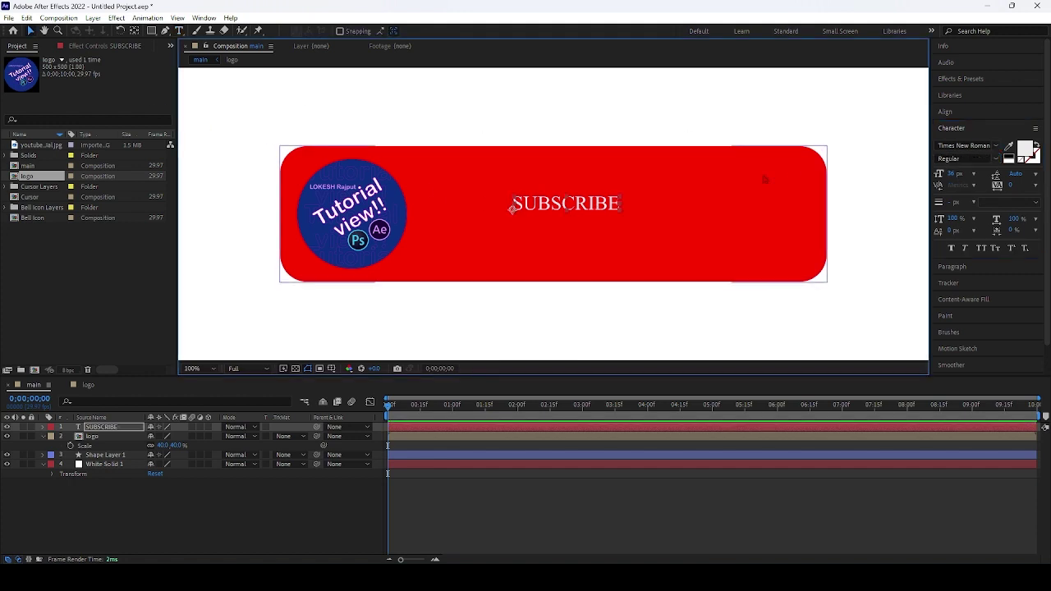
{"action": "left_click", "coordinate": [996, 145]}
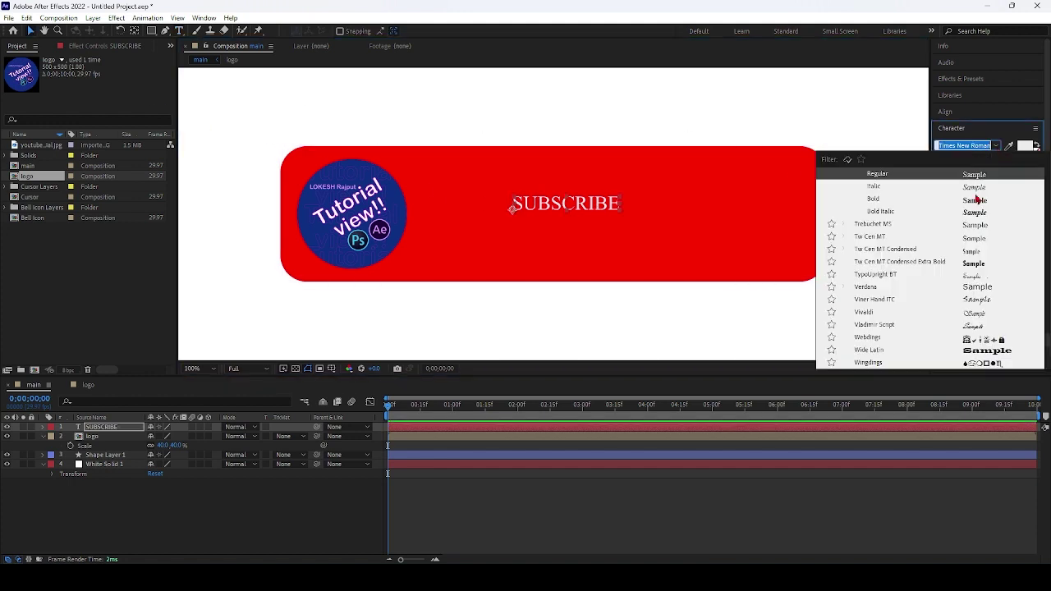
{"action": "left_click", "coordinate": [975, 225]}
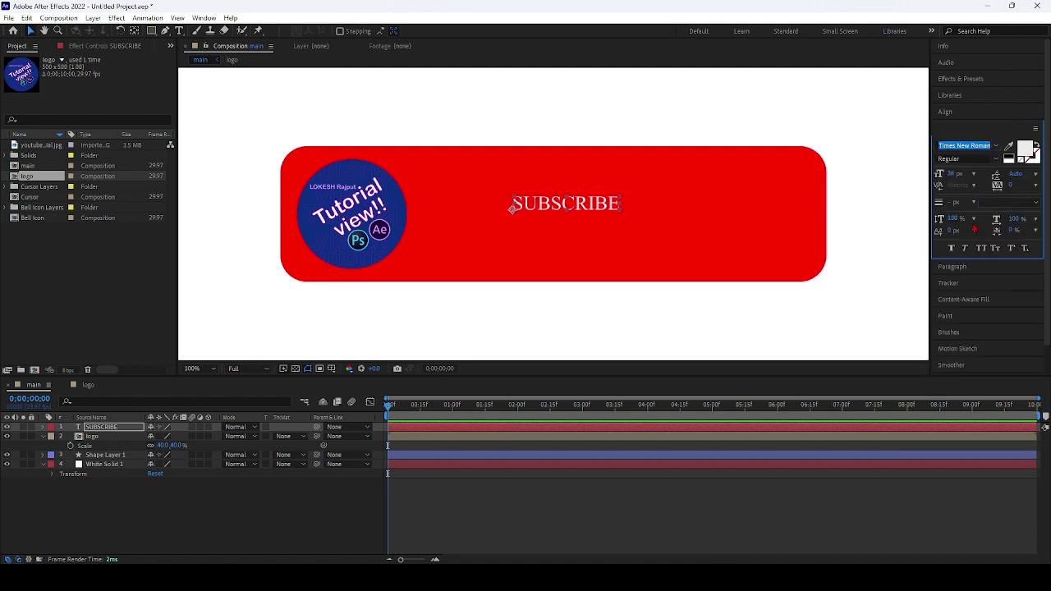
{"action": "key", "text": "Caps_Lock"}
{"action": "key", "text": "Caps_Lock"}
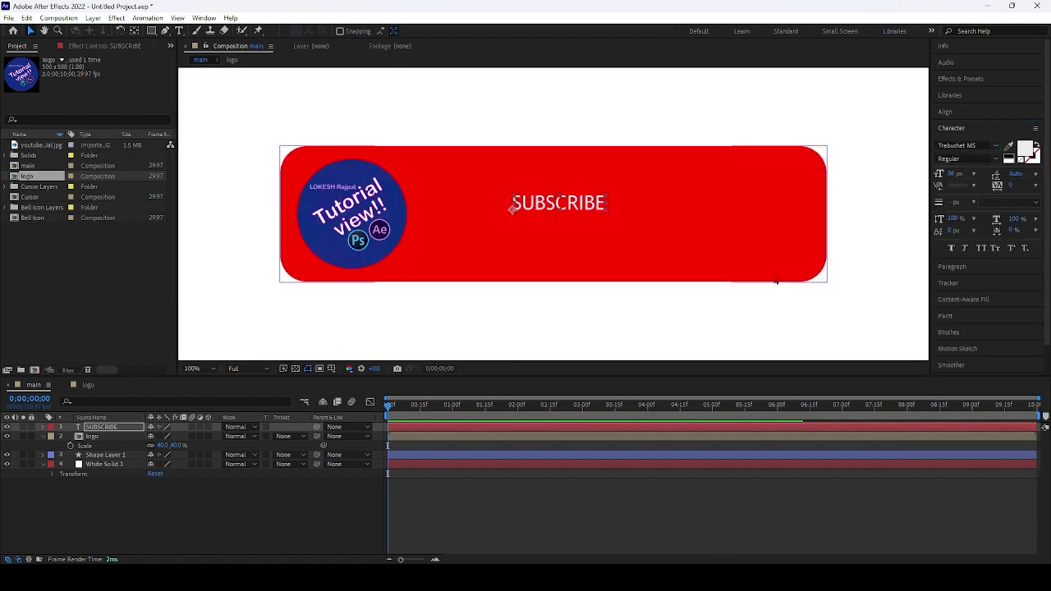
{"action": "left_click", "coordinate": [996, 161]}
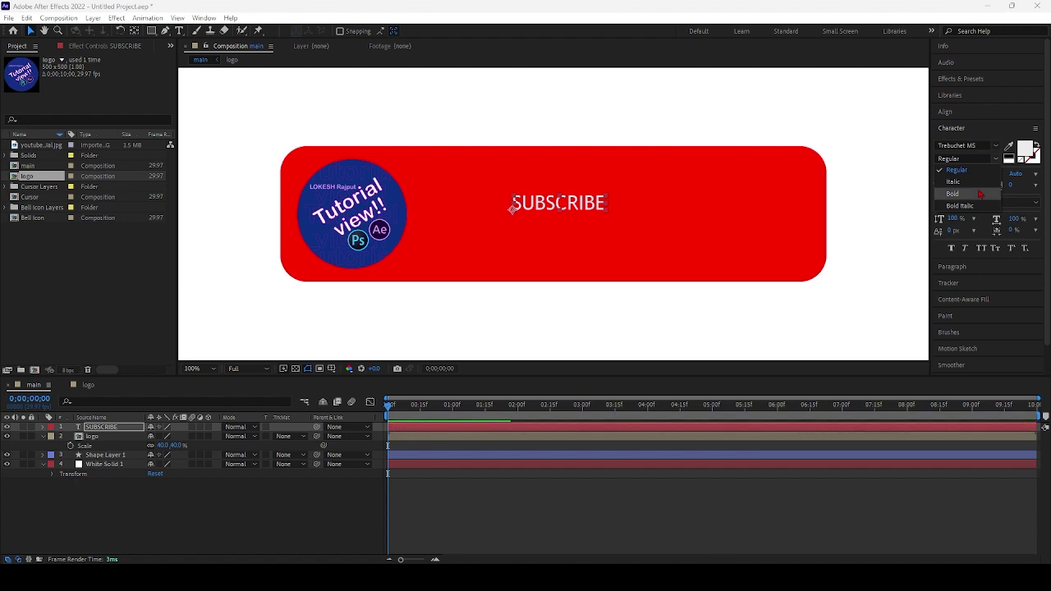
{"action": "left_click", "coordinate": [979, 194]}
Step: Enlarge the SUBSCRIBE text to 97 px and move it back inside the red bar, level with the logo
{"action": "left_click_drag", "start_coordinate": [951, 175], "coordinate": [985, 175]}
{"action": "left_click", "coordinate": [644, 190]}
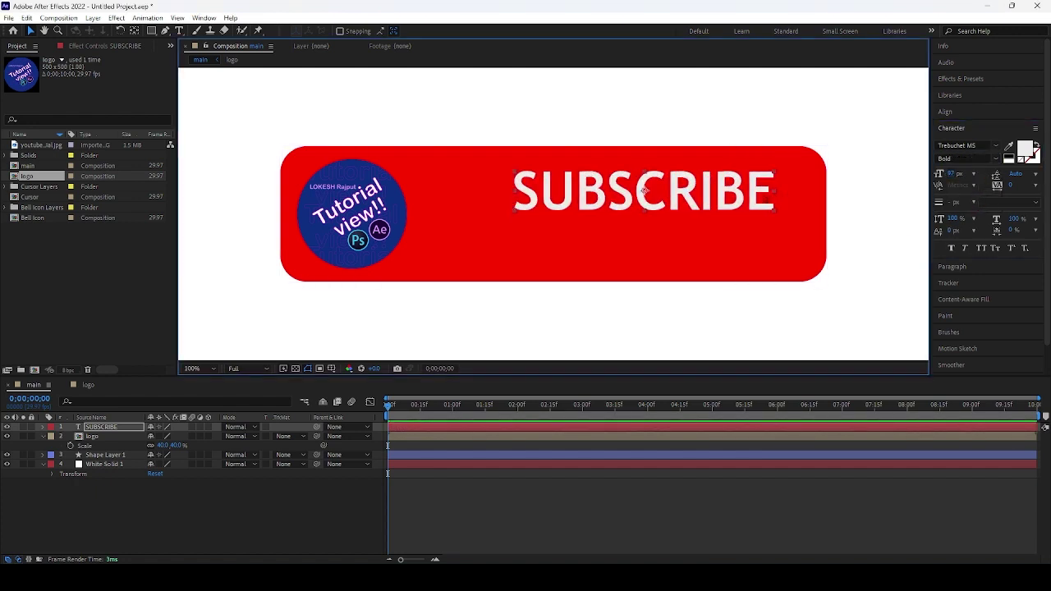
{"action": "left_click_drag", "start_coordinate": [691, 185], "coordinate": [649, 205]}
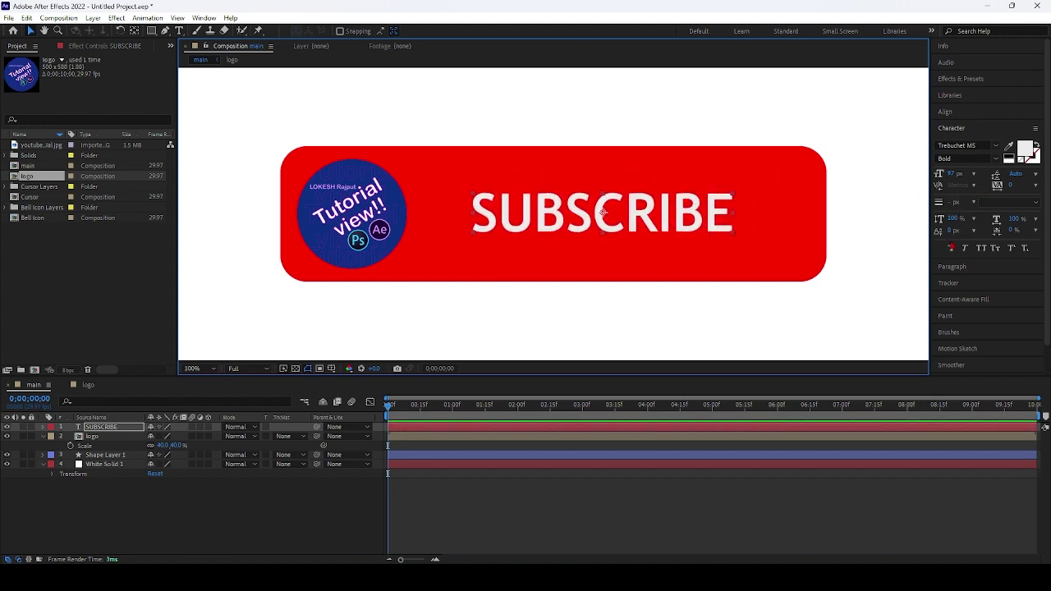
Step: Centre the SUBSCRIBE text in the composition, and shift it slightly right to leave a gap beside the logo
{"action": "left_click", "coordinate": [958, 113]}
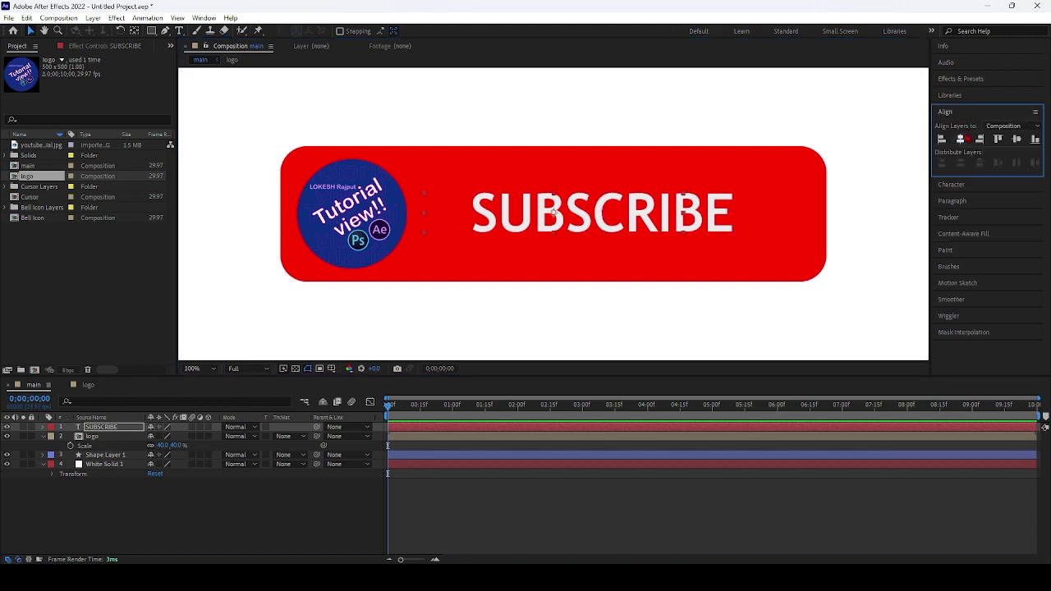
{"action": "left_click", "coordinate": [960, 140]}
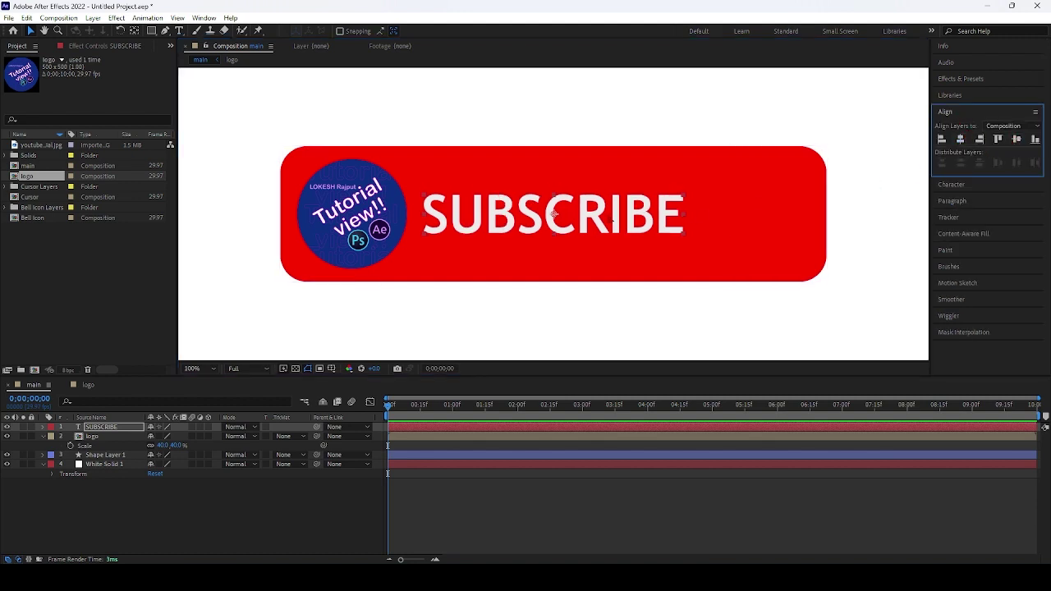
{"action": "left_click_drag", "start_coordinate": [603, 215], "coordinate": [635, 220]}
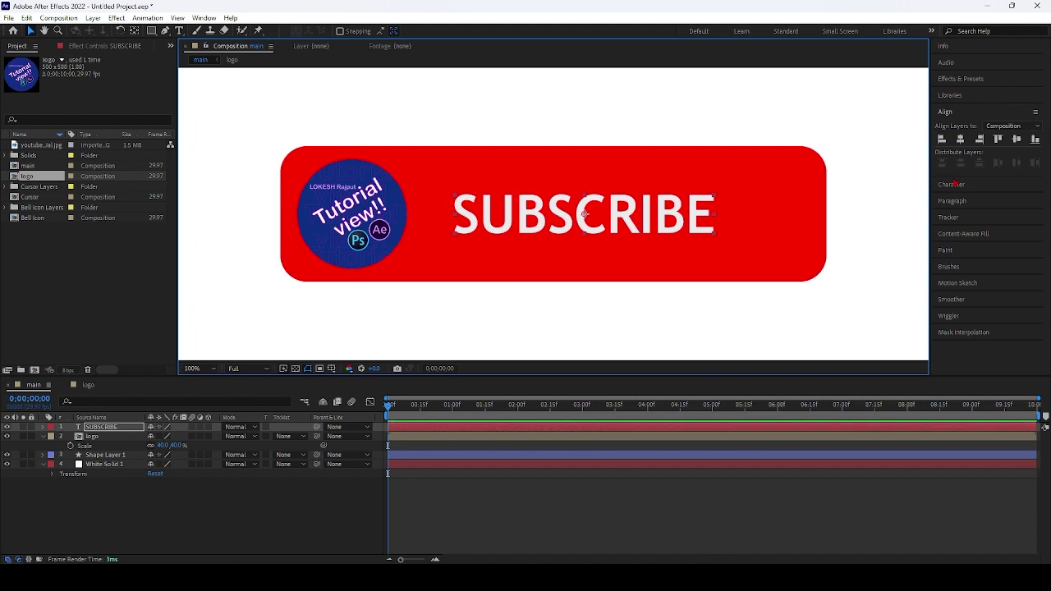
Step: Set the SUBSCRIBE text size to 100 px, nudge the text slightly left and deselect it
{"action": "left_click", "coordinate": [952, 184]}
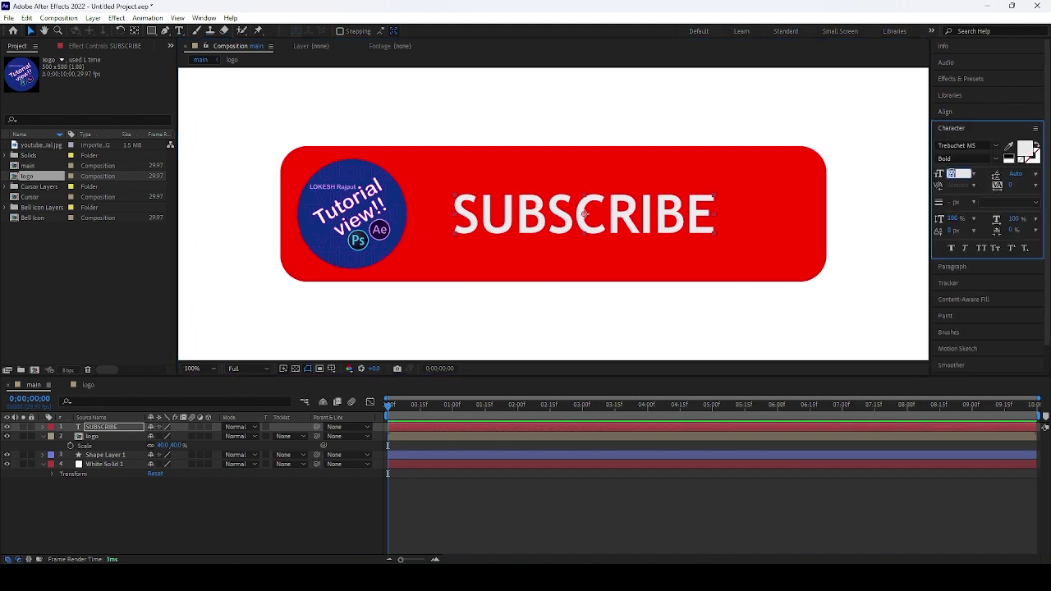
{"action": "type", "text": "70"}
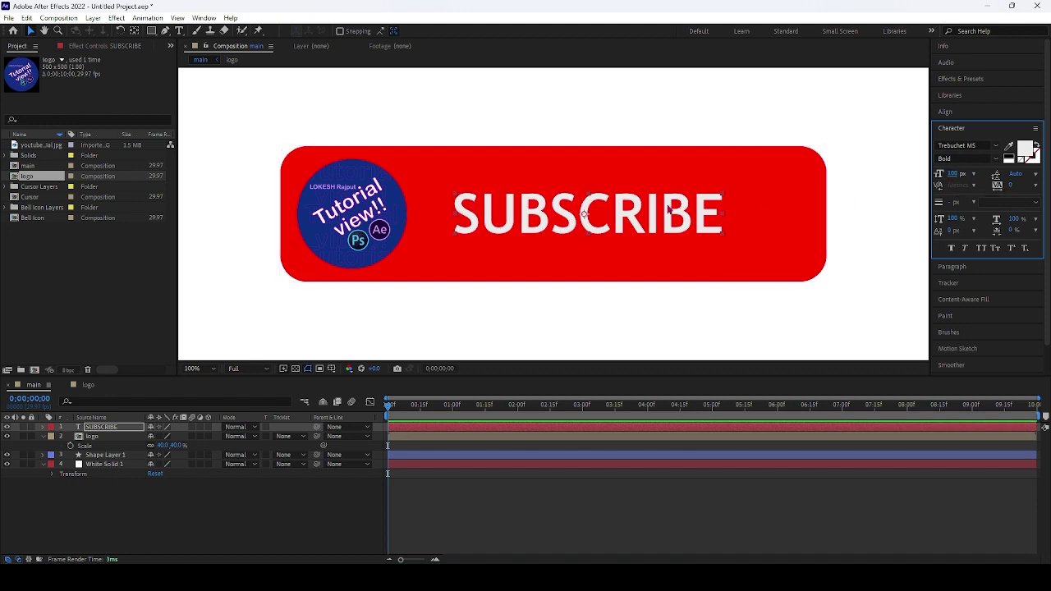
{"action": "left_click", "coordinate": [658, 214]}
{"action": "left_click_drag", "start_coordinate": [659, 214], "coordinate": [651, 216]}
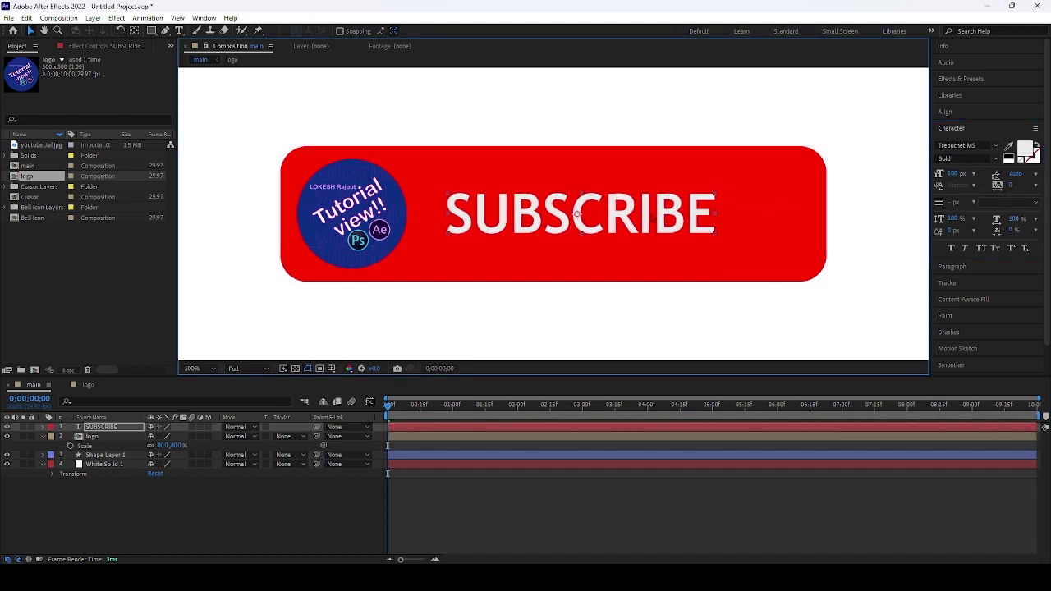
{"action": "left_click", "coordinate": [229, 500]}
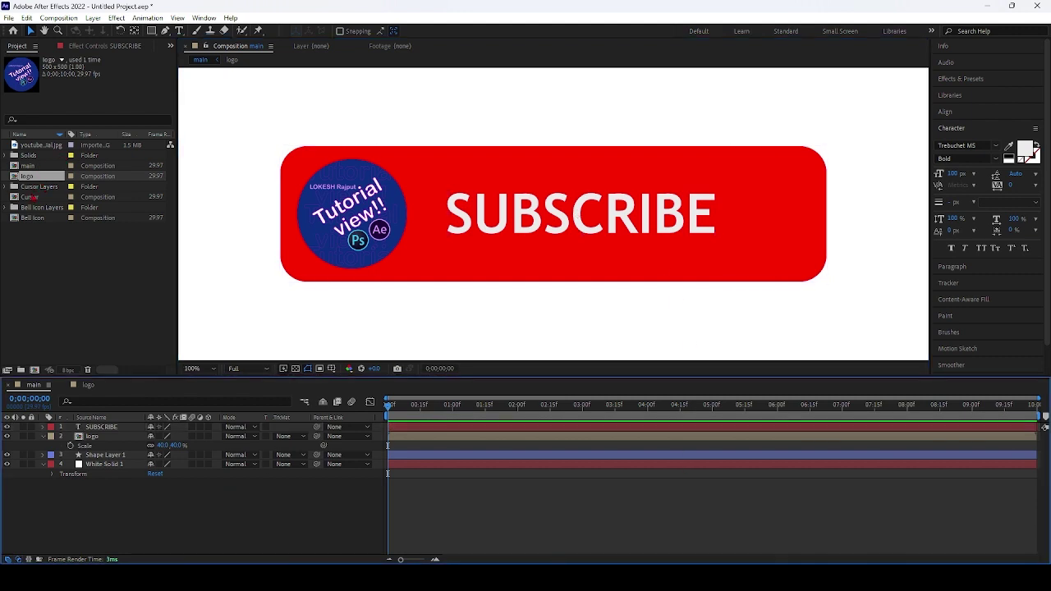
Step: Place the Bell Icon composition above the SUBSCRIBE layer in the main composition and scale it to 32%
{"action": "left_click", "coordinate": [31, 217]}
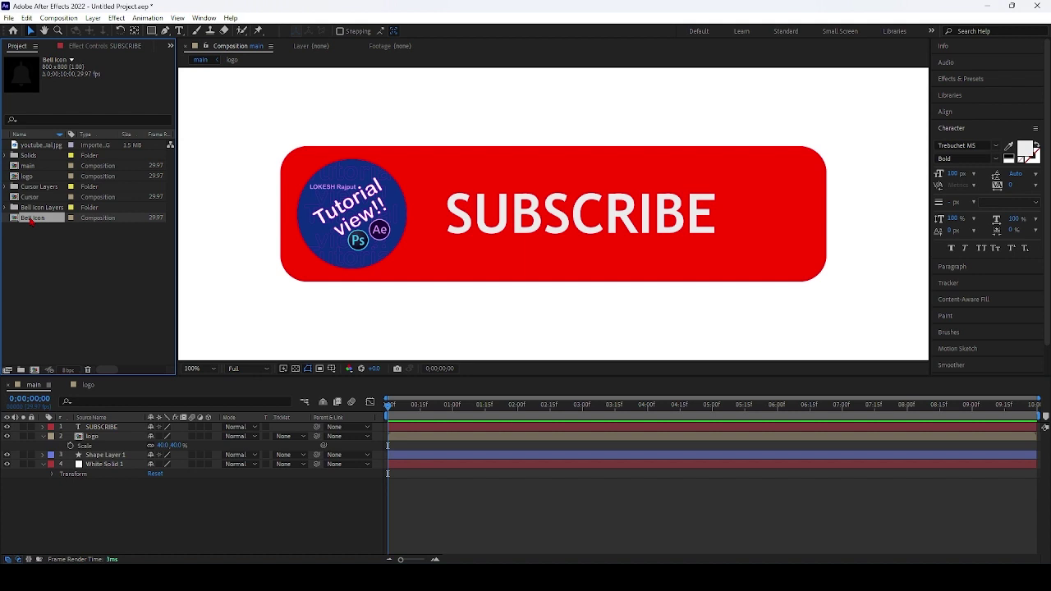
{"action": "left_click_drag", "start_coordinate": [31, 217], "coordinate": [97, 427]}
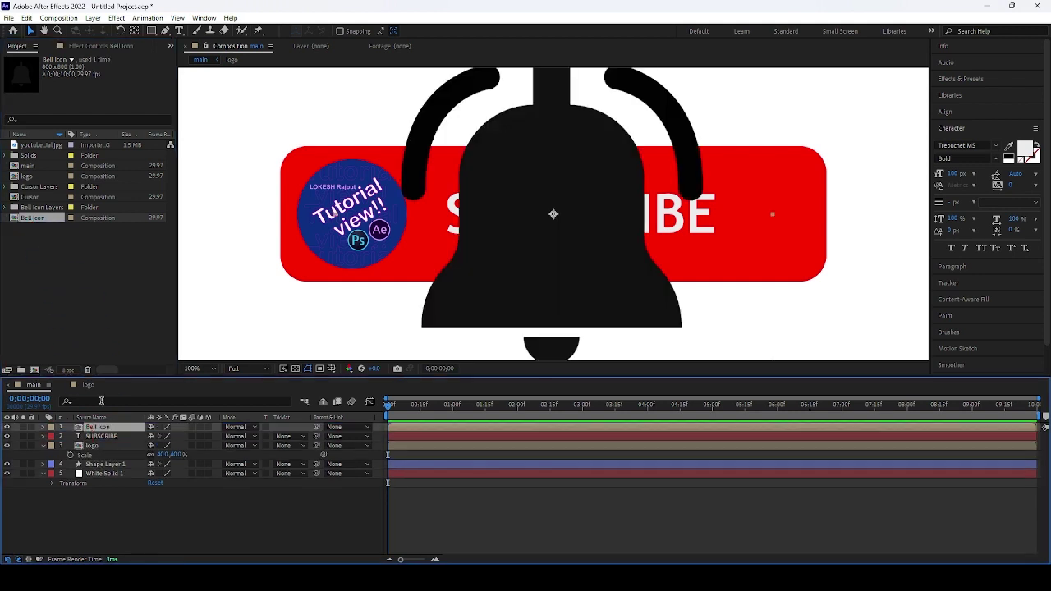
{"action": "key", "text": "s"}
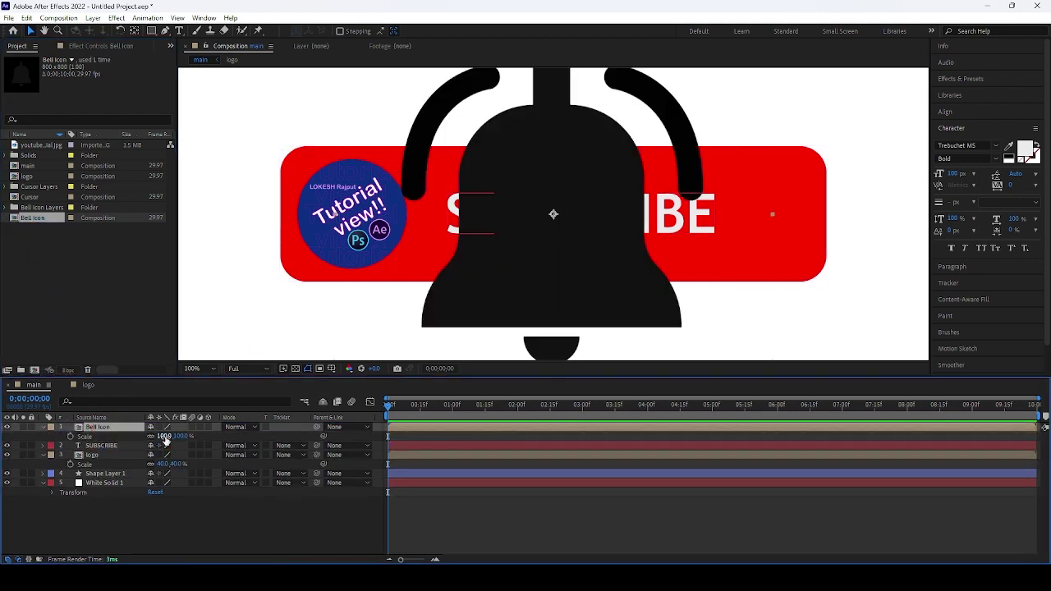
{"action": "left_click_drag", "start_coordinate": [164, 437], "coordinate": [121, 427]}
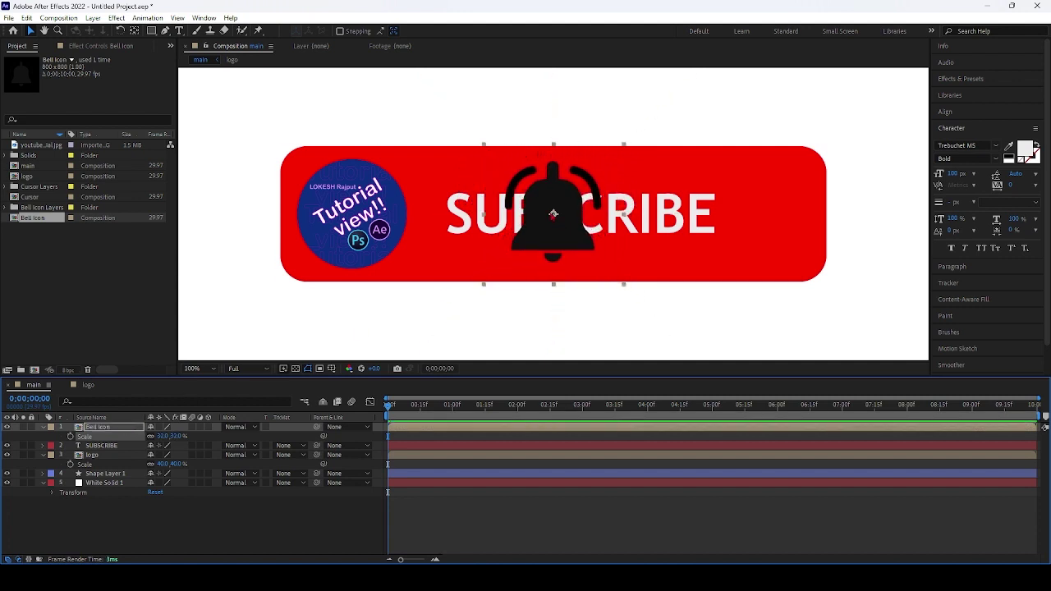
Step: Move the bell horizontally to the right end of the red bar and shift the SUBSCRIBE text left, midway between logo and bell
{"action": "left_click_drag", "start_coordinate": [554, 213], "coordinate": [772, 213]}
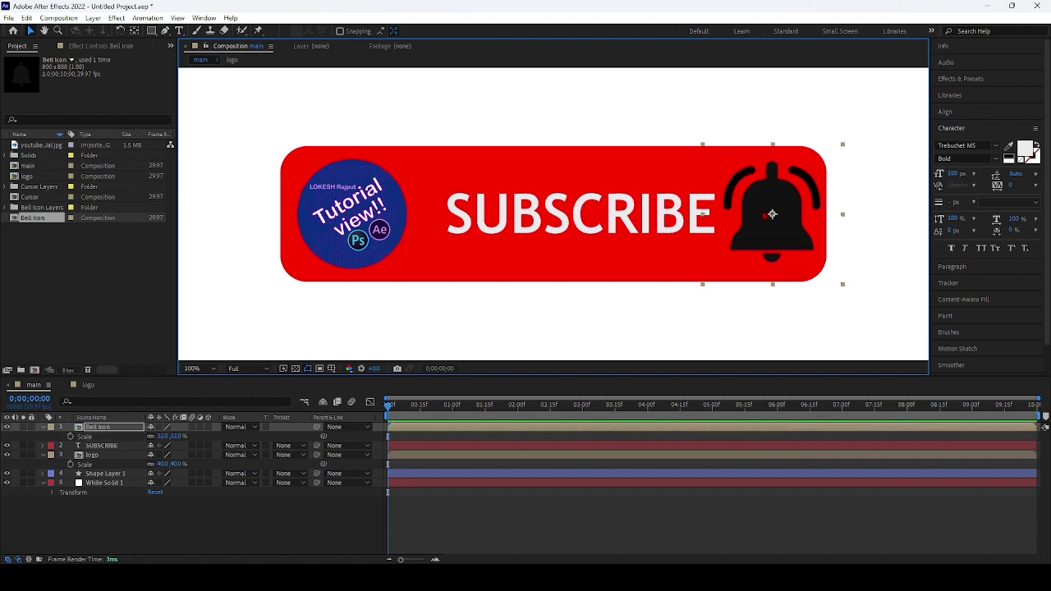
{"action": "left_click", "coordinate": [577, 215]}
{"action": "left_click_drag", "start_coordinate": [608, 224], "coordinate": [586, 221]}
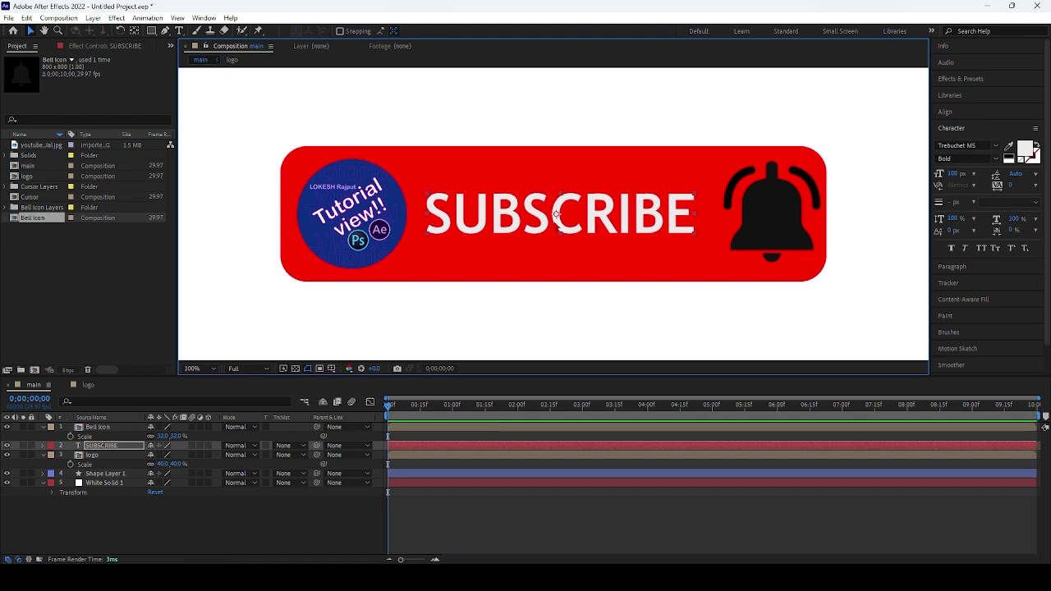
Step: Open the Bell Icon composition and set its current time to 0;00;00;10
{"action": "left_click", "coordinate": [772, 215]}
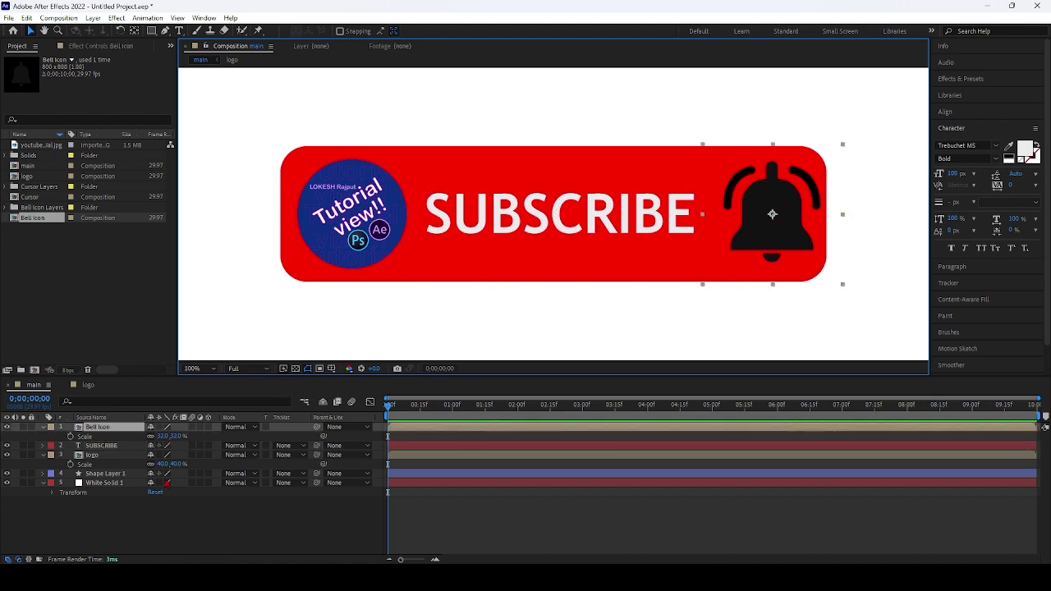
{"action": "double_click", "coordinate": [772, 214]}
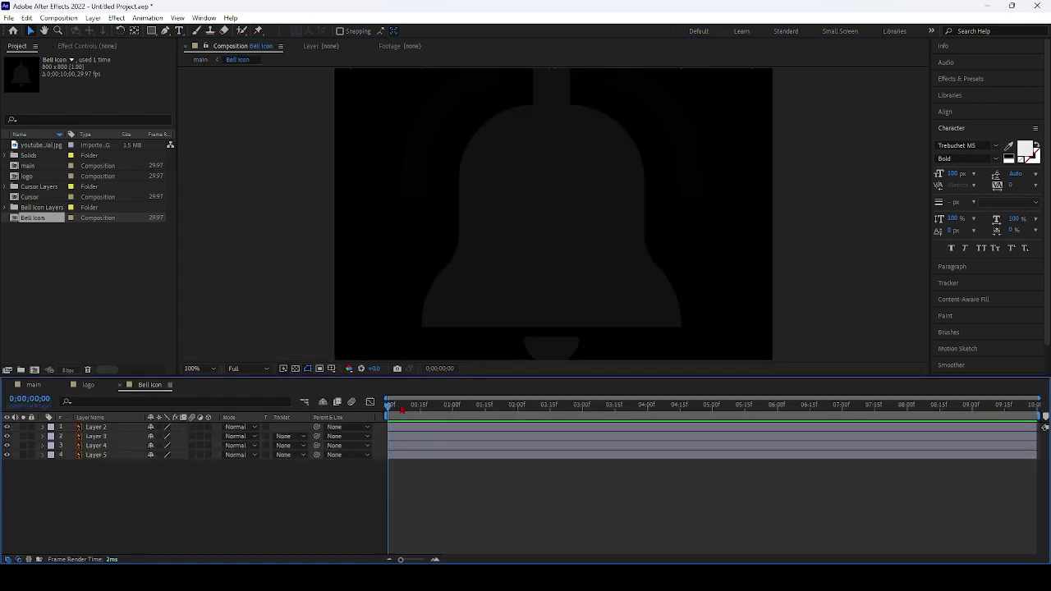
{"action": "left_click_drag", "start_coordinate": [389, 411], "coordinate": [411, 416]}
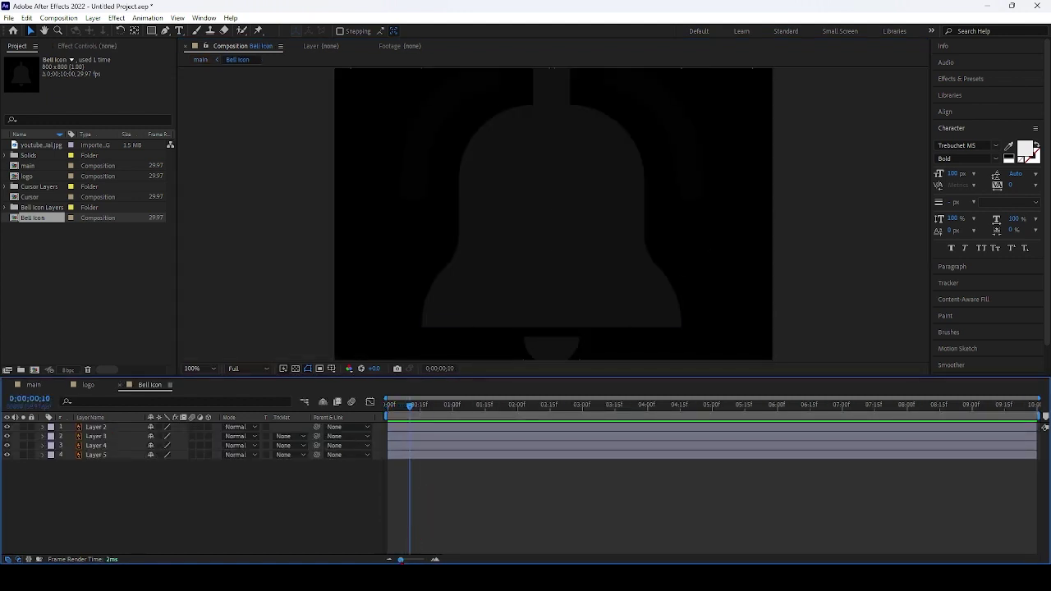
{"action": "left_click_drag", "start_coordinate": [401, 560], "coordinate": [419, 559]}
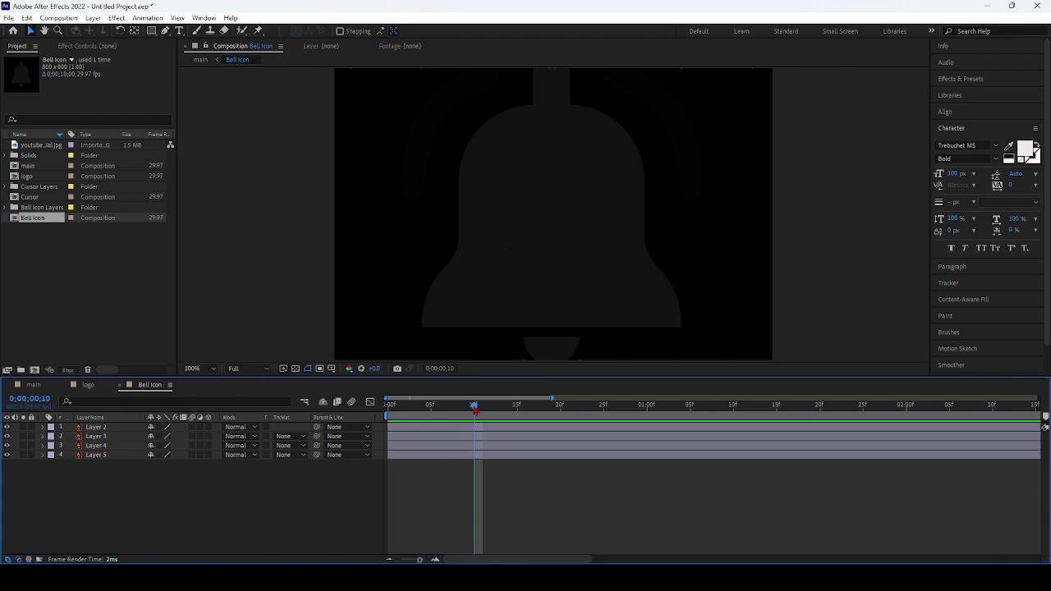
{"action": "mouse_move", "coordinate": [473, 408]}
{"action": "left_mouse_down"}
{"action": "mouse_move", "coordinate": [431, 413]}
{"action": "mouse_move", "coordinate": [480, 421]}
{"action": "mouse_move", "coordinate": [478, 412]}
{"action": "left_mouse_up"}
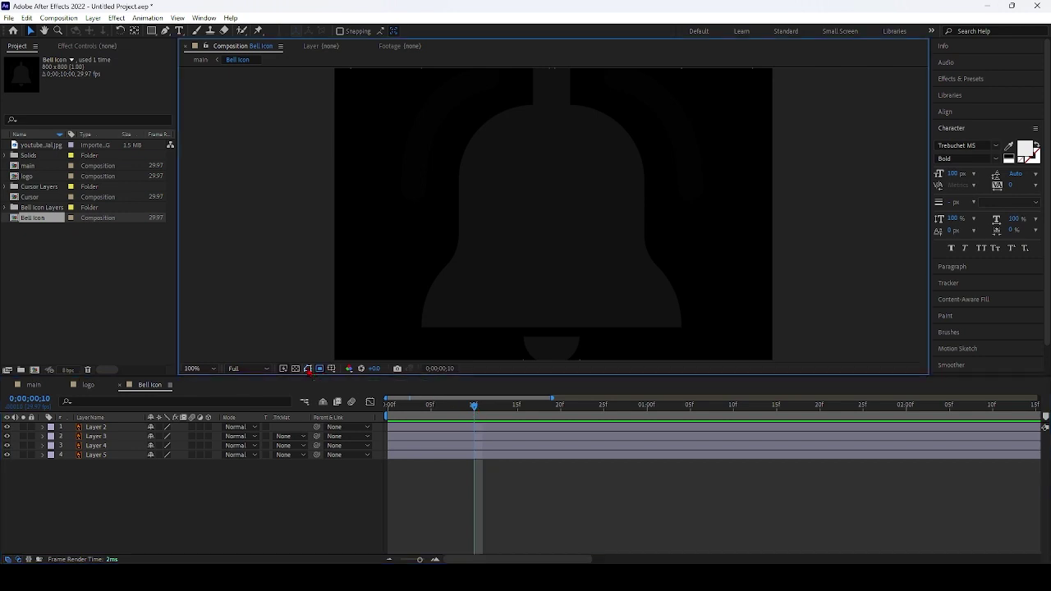
Step: Turn on the transparency grid behind the dark bell artwork
{"action": "left_click", "coordinate": [296, 368]}
{"action": "key", "text": "comma"}
{"action": "key", "text": "comma"}
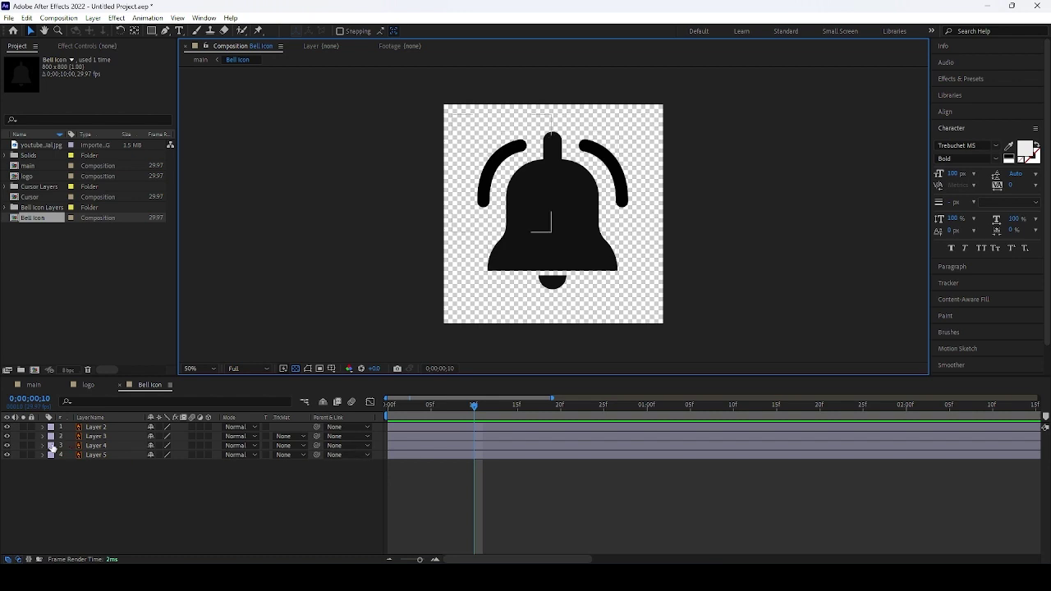
Step: Identify the bell body layer by toggling Layer 5's visibility, and move that layer to the top of the stack
{"action": "left_click", "coordinate": [7, 455]}
{"action": "left_click", "coordinate": [7, 454]}
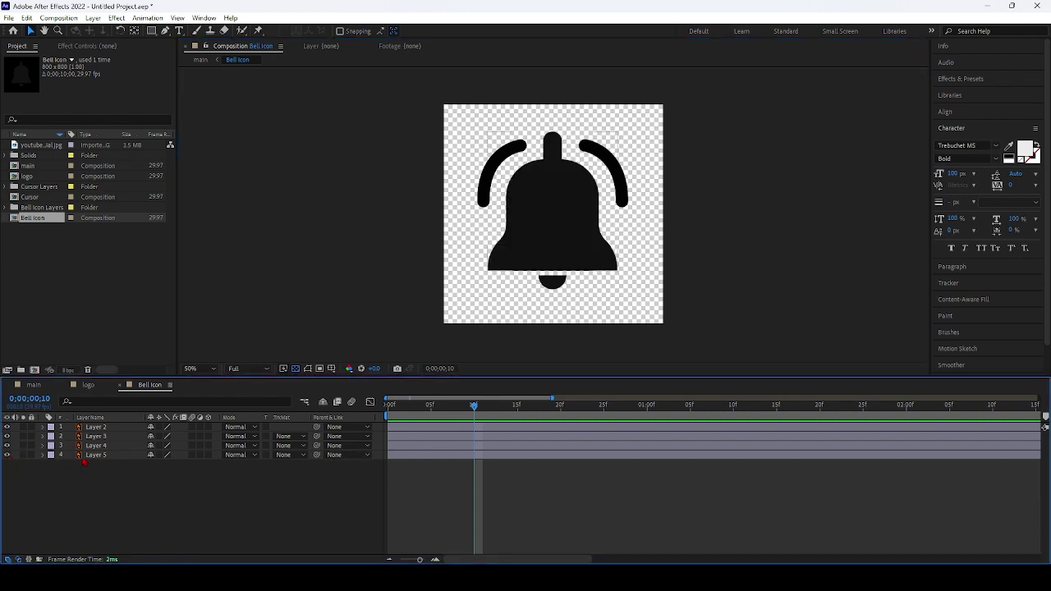
{"action": "left_click", "coordinate": [96, 456]}
{"action": "left_click_drag", "start_coordinate": [98, 457], "coordinate": [100, 427]}
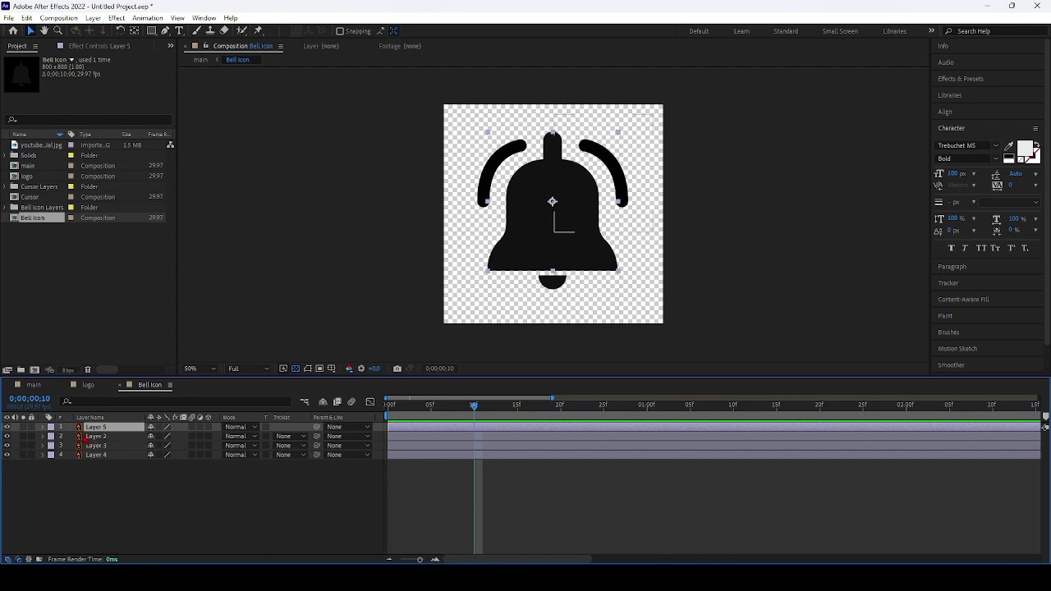
Step: Turn on opacity keyframing for Layers 2, 3 and 4 at 0;00;00;10
{"action": "left_click", "coordinate": [89, 437]}
{"action": "left_click", "coordinate": [97, 456], "text": "shift"}
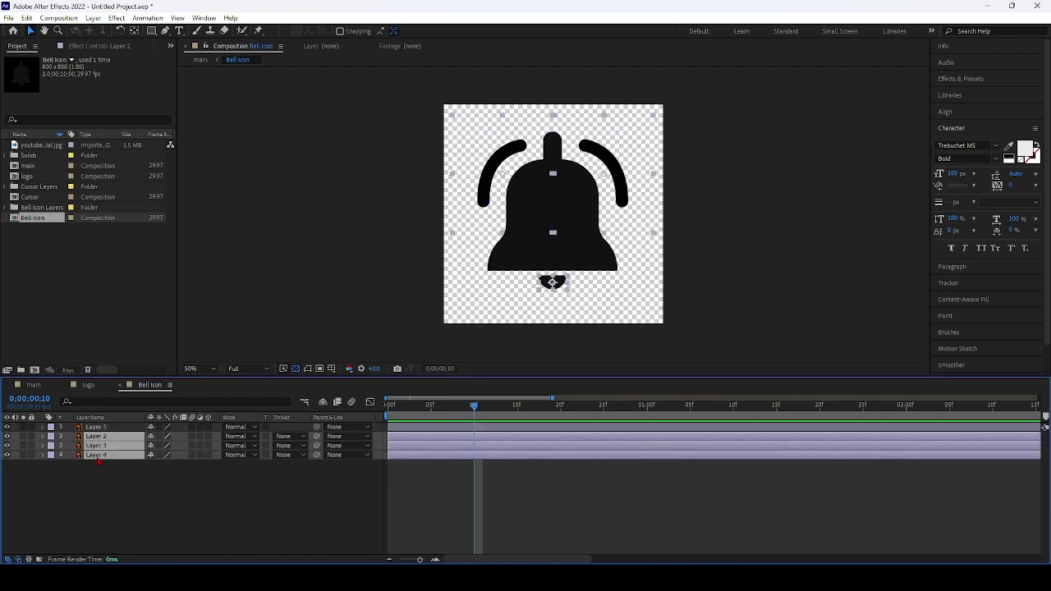
{"action": "key", "text": "t"}
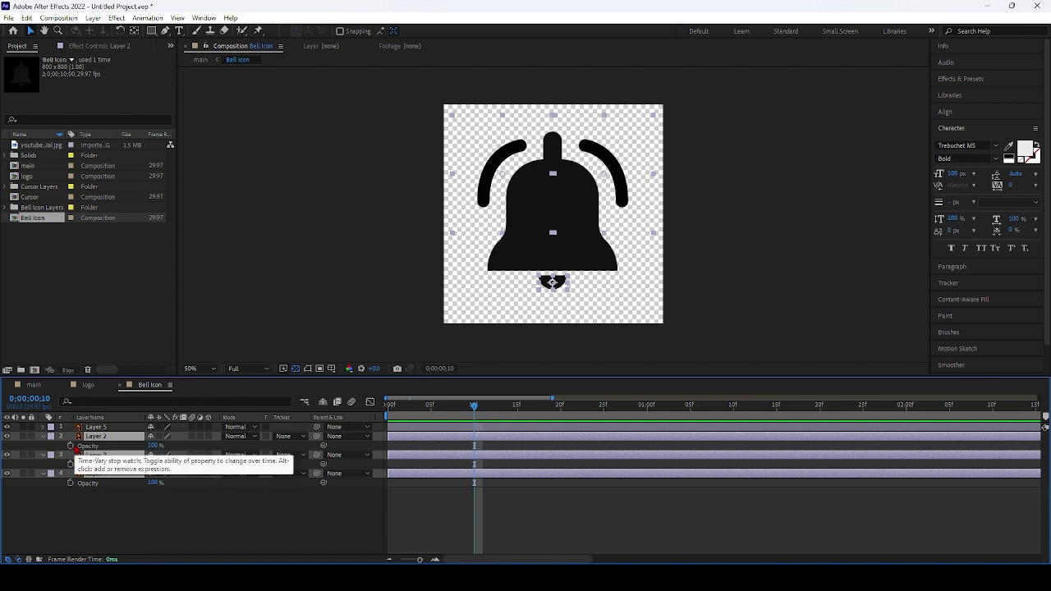
{"action": "left_click", "coordinate": [488, 173]}
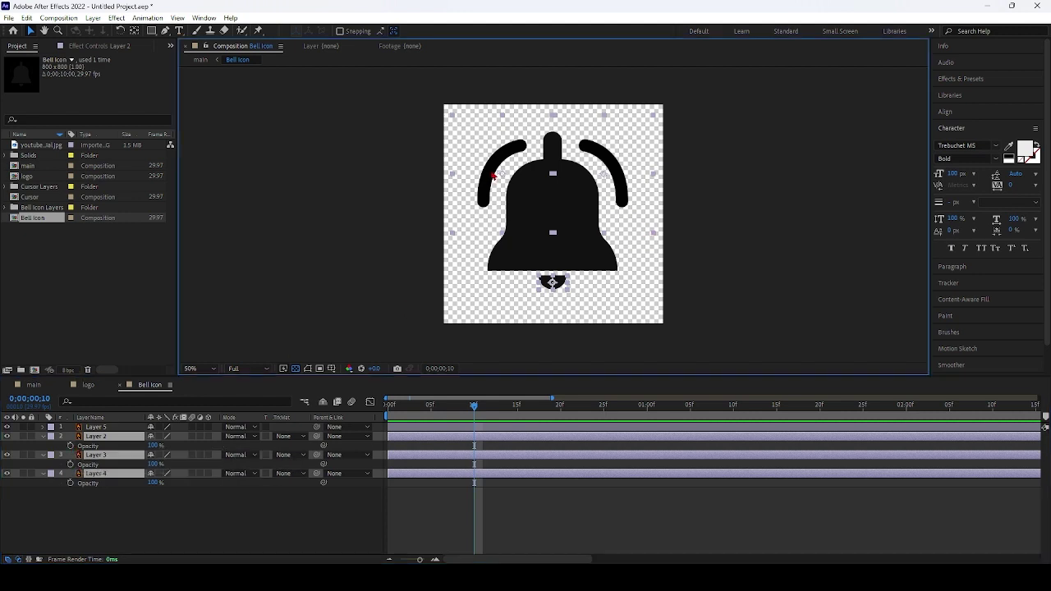
{"action": "left_click", "coordinate": [109, 444]}
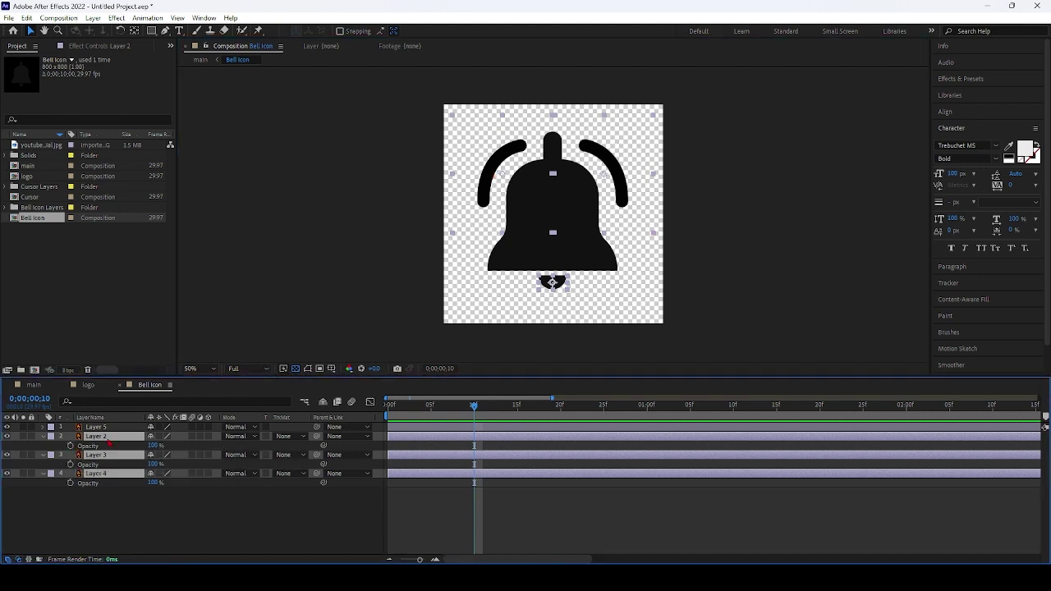
{"action": "left_click", "coordinate": [107, 522]}
{"action": "left_click", "coordinate": [480, 213]}
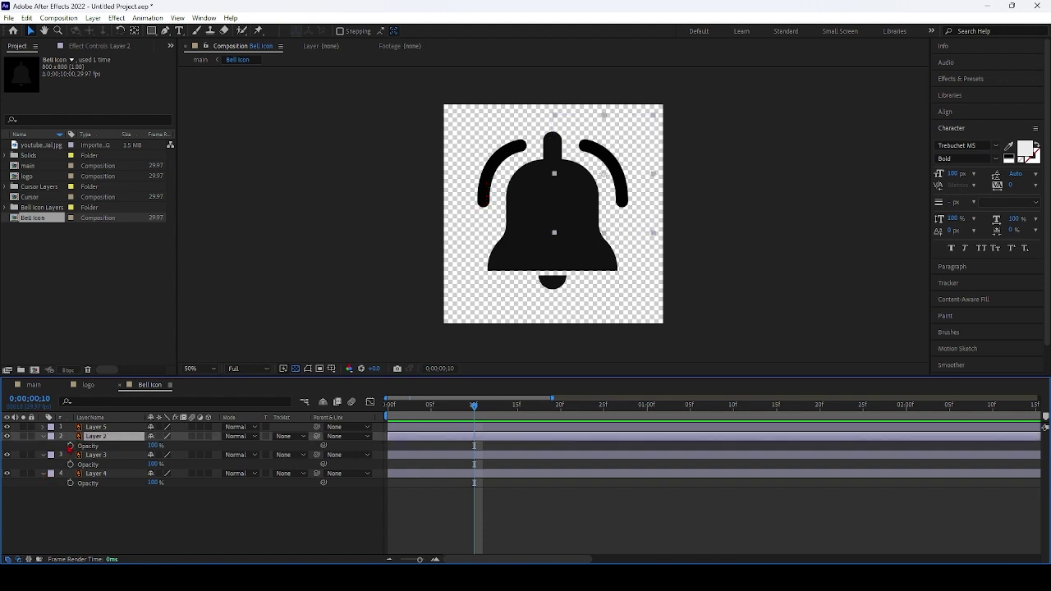
{"action": "left_click", "coordinate": [71, 446]}
{"action": "left_click", "coordinate": [71, 464]}
{"action": "left_click", "coordinate": [70, 482]}
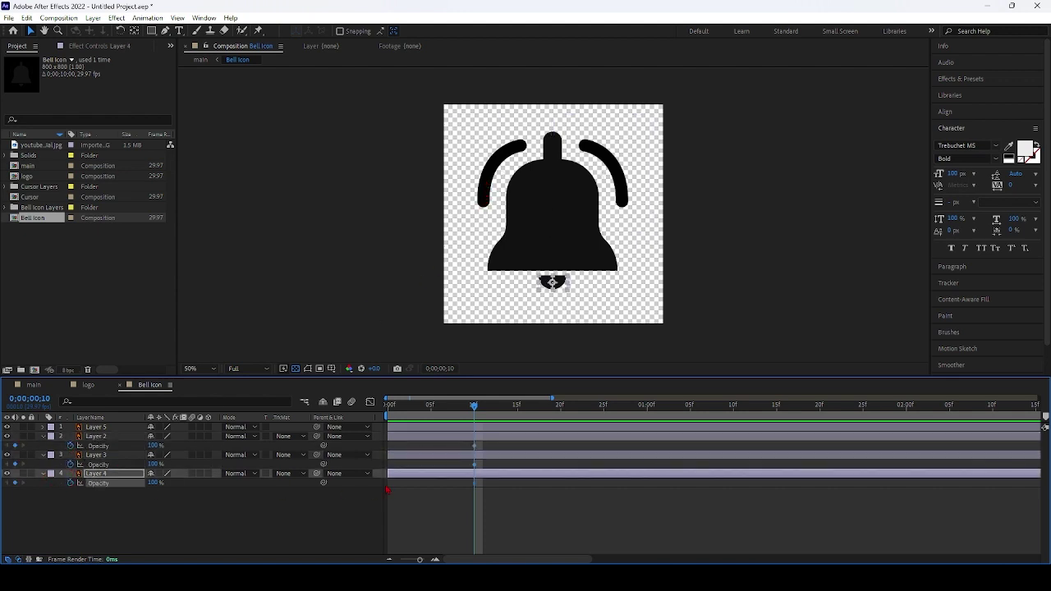
Step: Shift the opacity keyframes of Layers 2, 3 and 4 from frame 10 to frame 15
{"action": "left_click", "coordinate": [476, 450]}
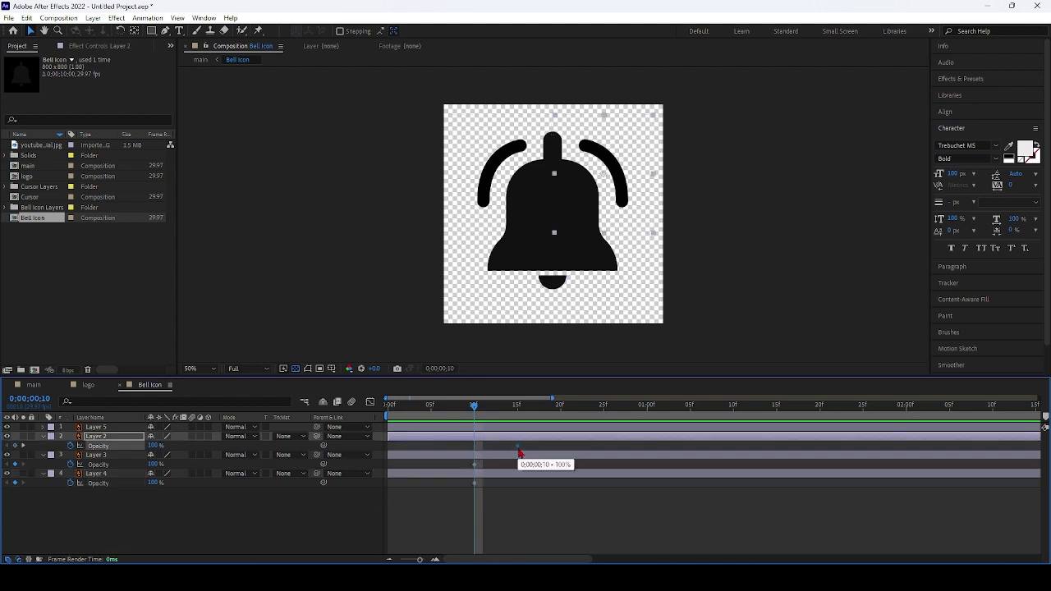
{"action": "left_click_drag", "start_coordinate": [486, 444], "coordinate": [517, 491]}
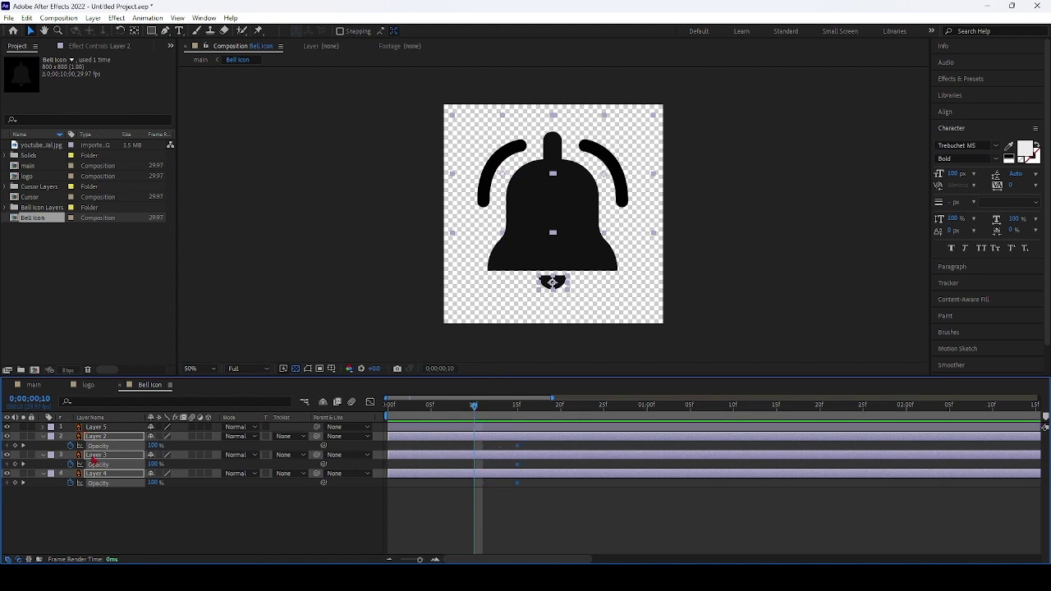
{"action": "left_click", "coordinate": [104, 506]}
Step: Try to move the left sound arc onto the bell, and undo the accidental shift of the bell body
{"action": "left_click", "coordinate": [557, 221]}
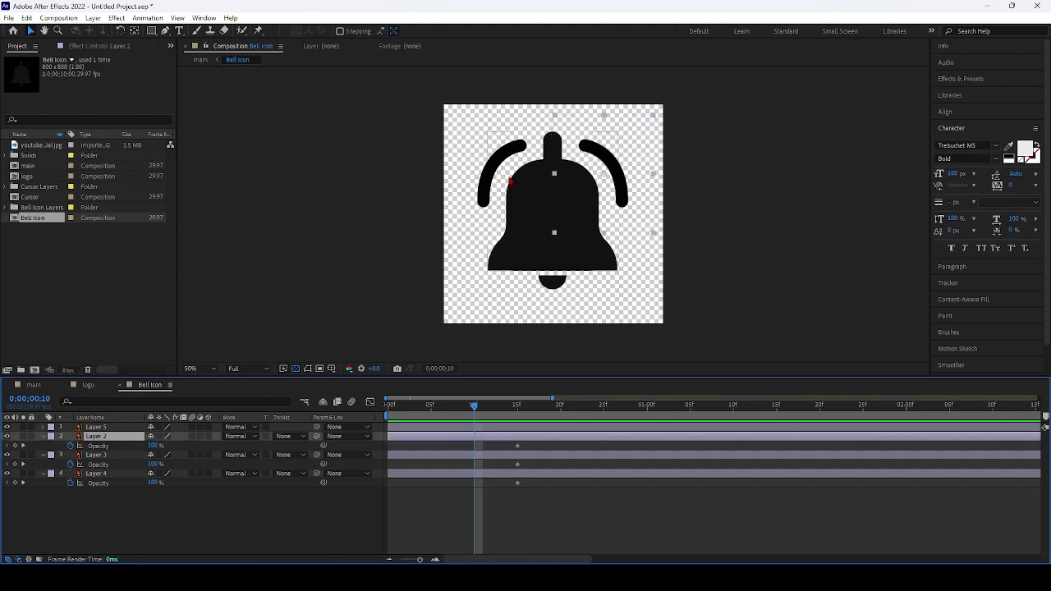
{"action": "left_click_drag", "start_coordinate": [496, 166], "coordinate": [507, 172]}
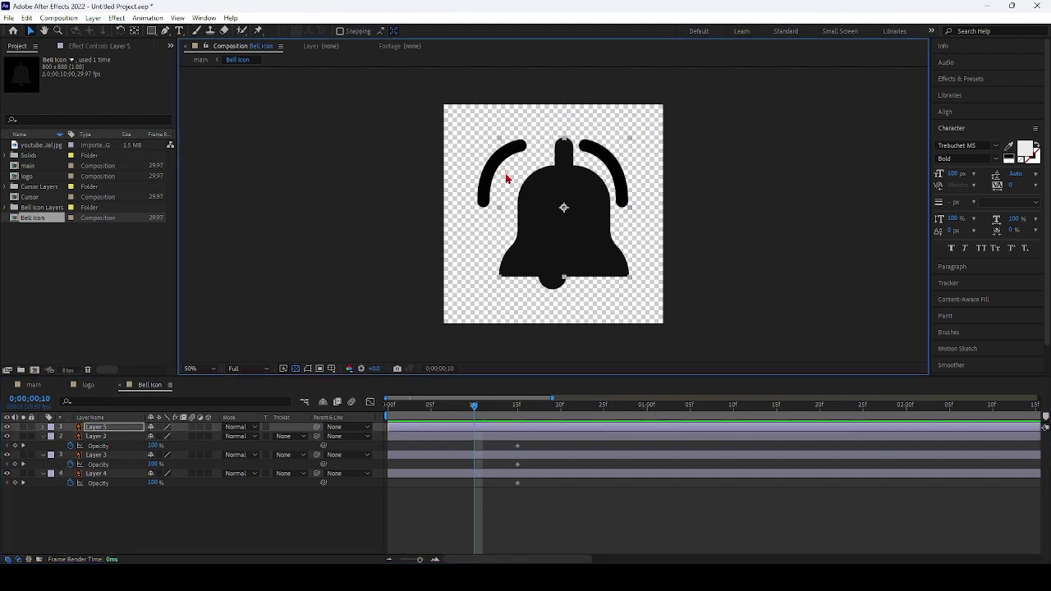
{"action": "key", "text": "ctrl+z"}
{"action": "key", "text": "ctrl+z"}
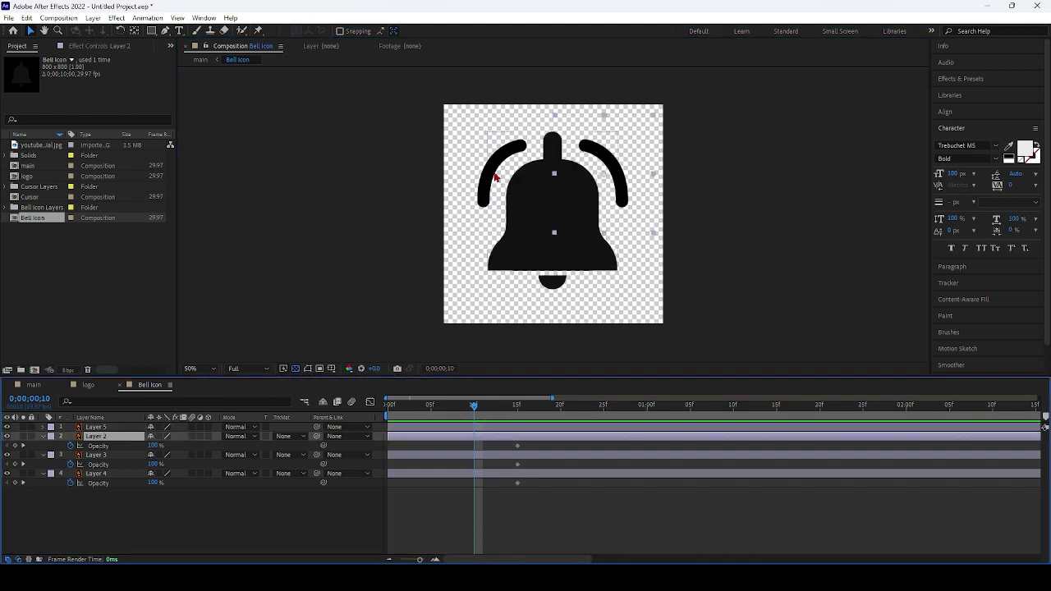
{"action": "left_click", "coordinate": [496, 178]}
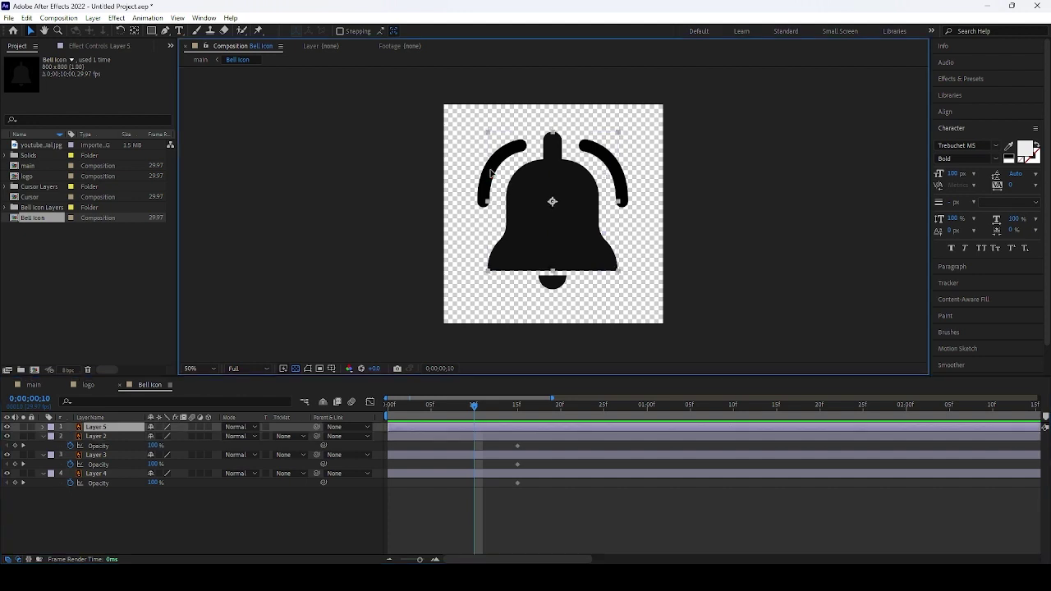
Step: Move the left sound arc on Layer 3 diagonally inward until it is hidden behind the bell body
{"action": "left_click", "coordinate": [119, 437]}
{"action": "key", "text": "period"}
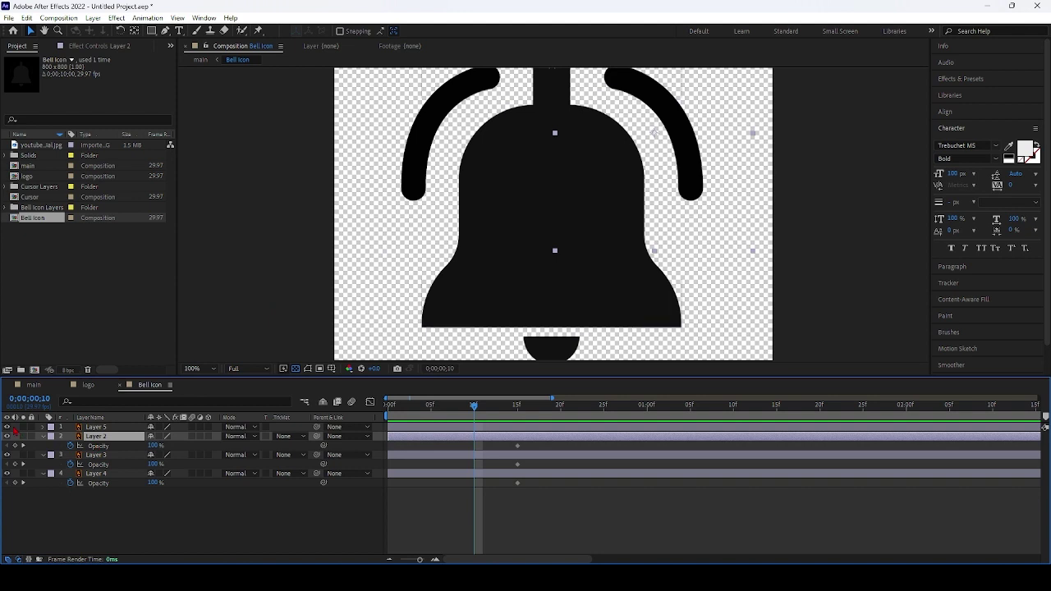
{"action": "left_click", "coordinate": [7, 427]}
{"action": "left_click", "coordinate": [7, 427]}
{"action": "left_click_drag", "start_coordinate": [413, 180], "coordinate": [516, 274]}
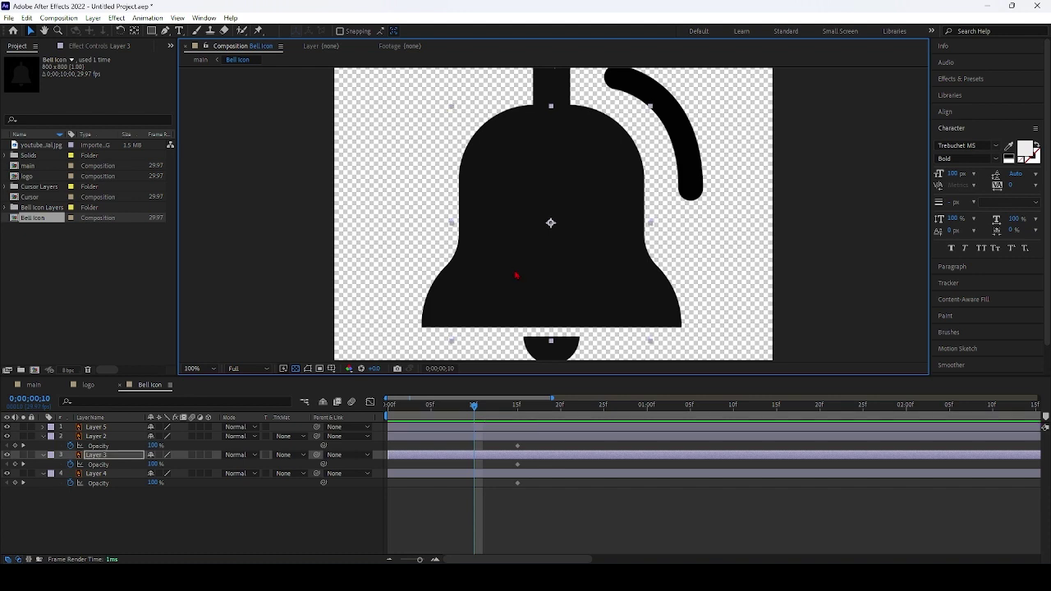
Step: Delete the frame 15 opacity keyframes of Layers 2, 3 and 4
{"action": "left_click", "coordinate": [108, 438]}
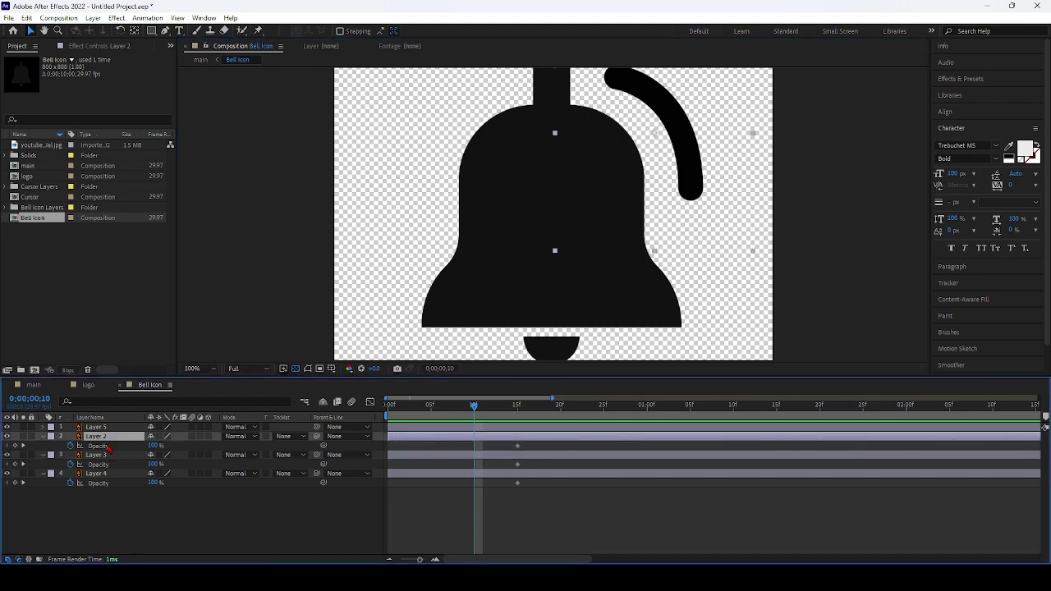
{"action": "left_click", "coordinate": [113, 454]}
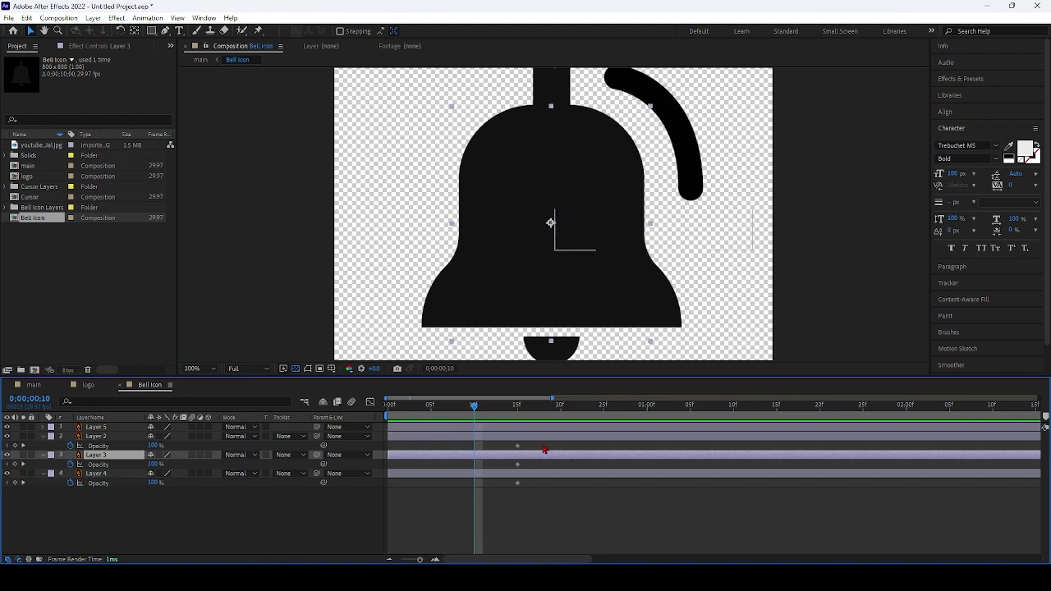
{"action": "left_click_drag", "start_coordinate": [543, 443], "coordinate": [482, 506]}
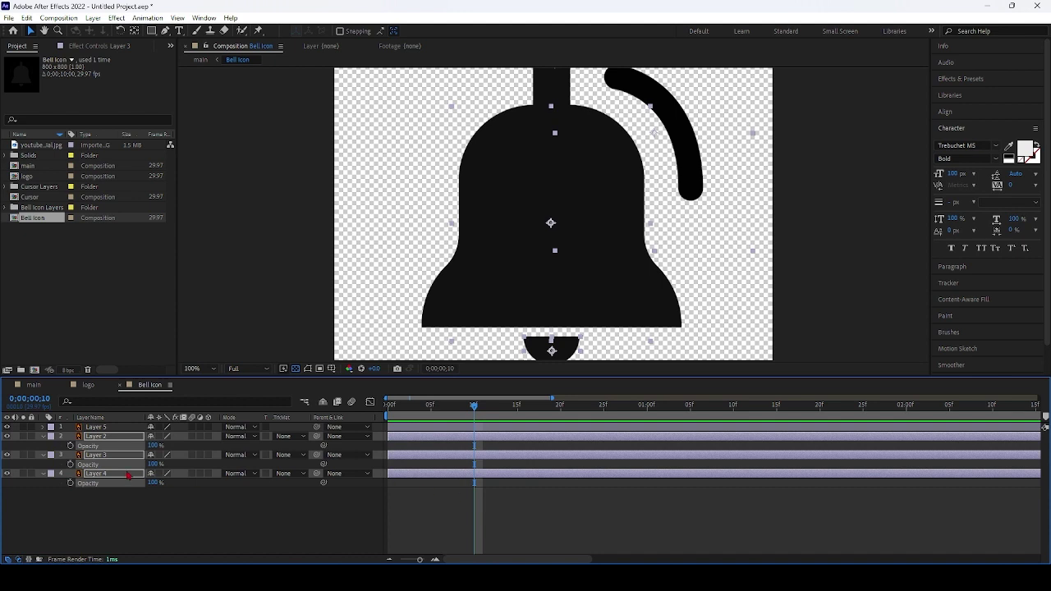
Step: Add position keyframes to Layers 2, 3 and 4 and shift them to frame 15 with the left arc hidden
{"action": "key", "text": "p"}
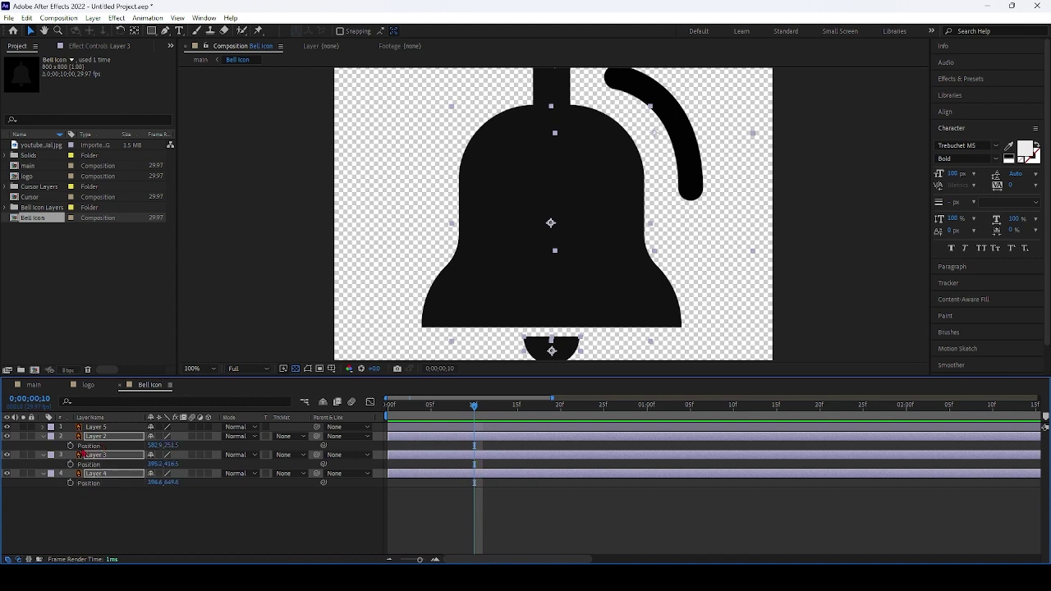
{"action": "left_click", "coordinate": [72, 446]}
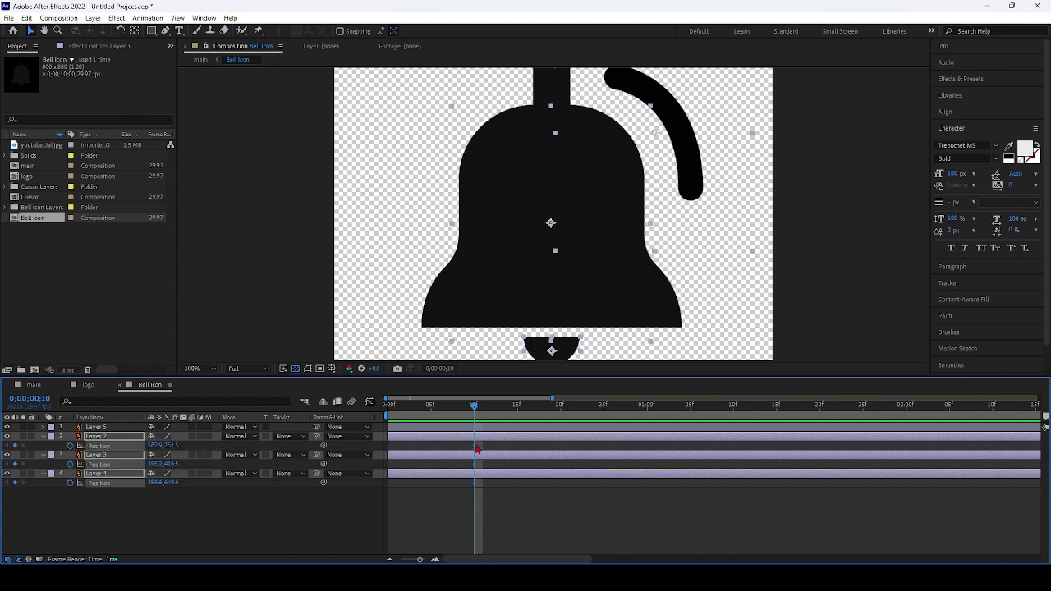
{"action": "left_click_drag", "start_coordinate": [474, 451], "coordinate": [517, 462]}
{"action": "left_click", "coordinate": [199, 499]}
{"action": "left_click", "coordinate": [126, 445]}
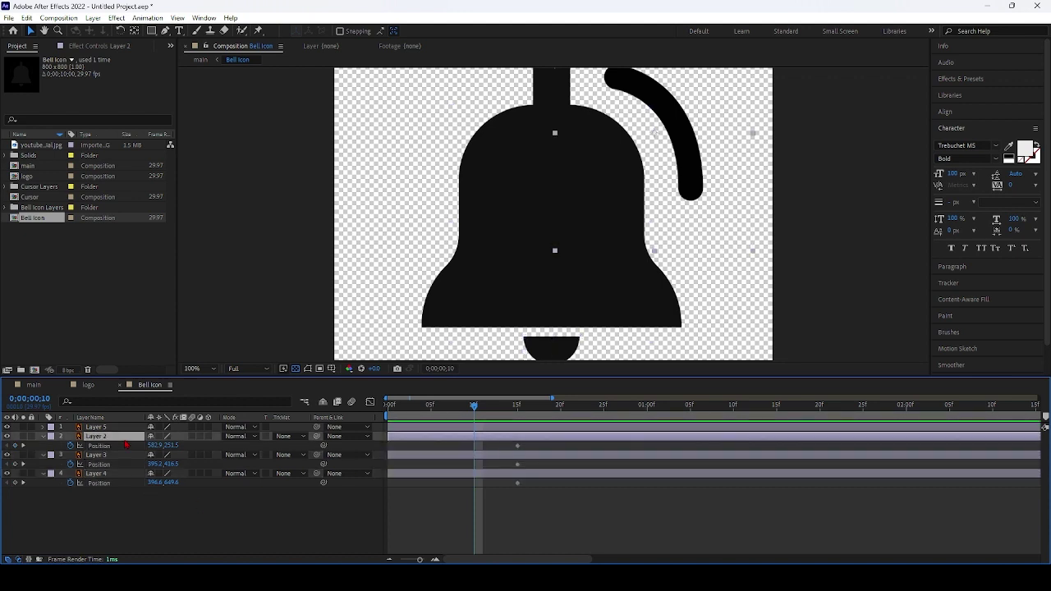
Step: Undo the position keyframes and the left arc's move, back to the original bell artwork
{"action": "key", "text": "ctrl+z"}
{"action": "key", "text": "ctrl+z"}
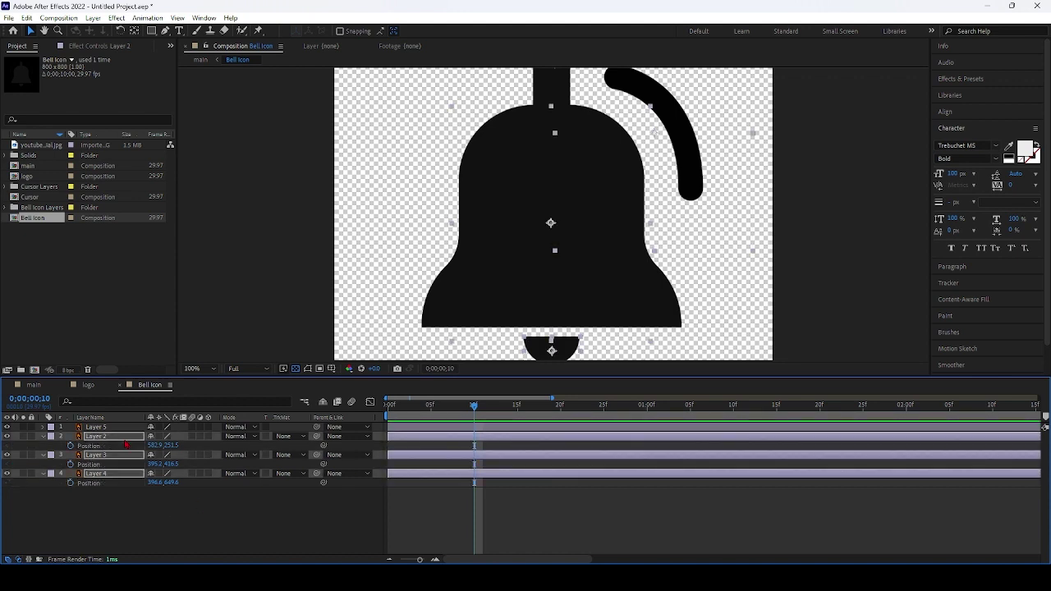
{"action": "key", "text": "ctrl+z"}
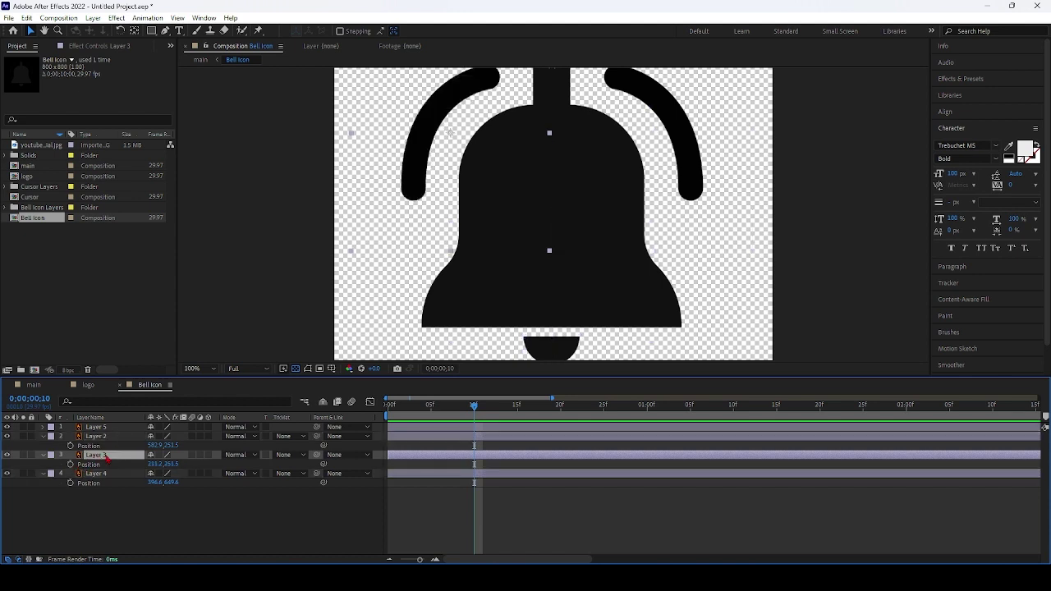
Step: Keyframe the original positions of Layers 2, 3 and 4 and shift those keyframes to frame 15
{"action": "left_click", "coordinate": [107, 438]}
{"action": "key", "text": "p"}
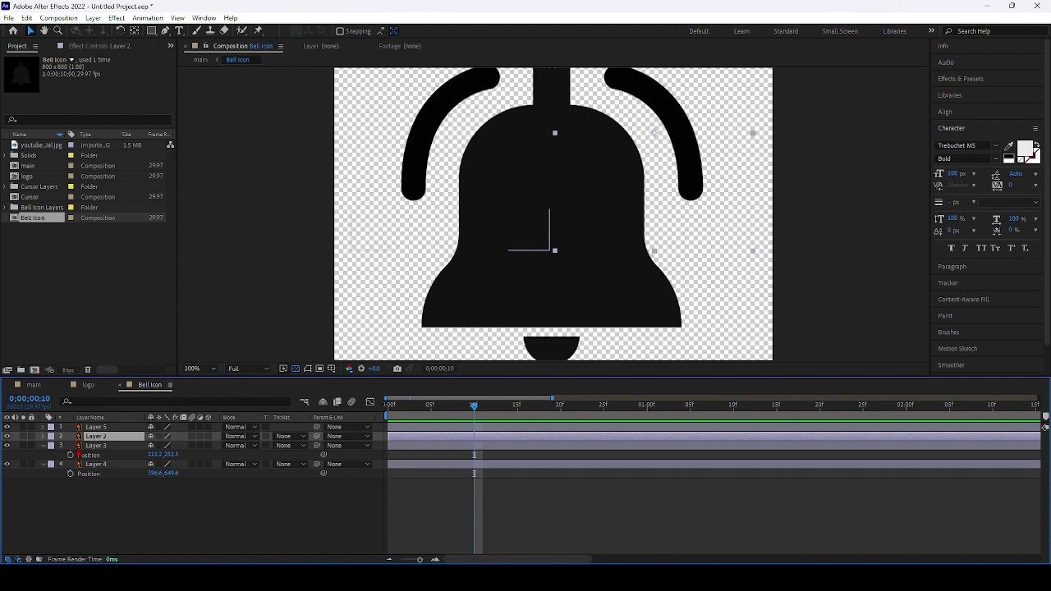
{"action": "key", "text": "p"}
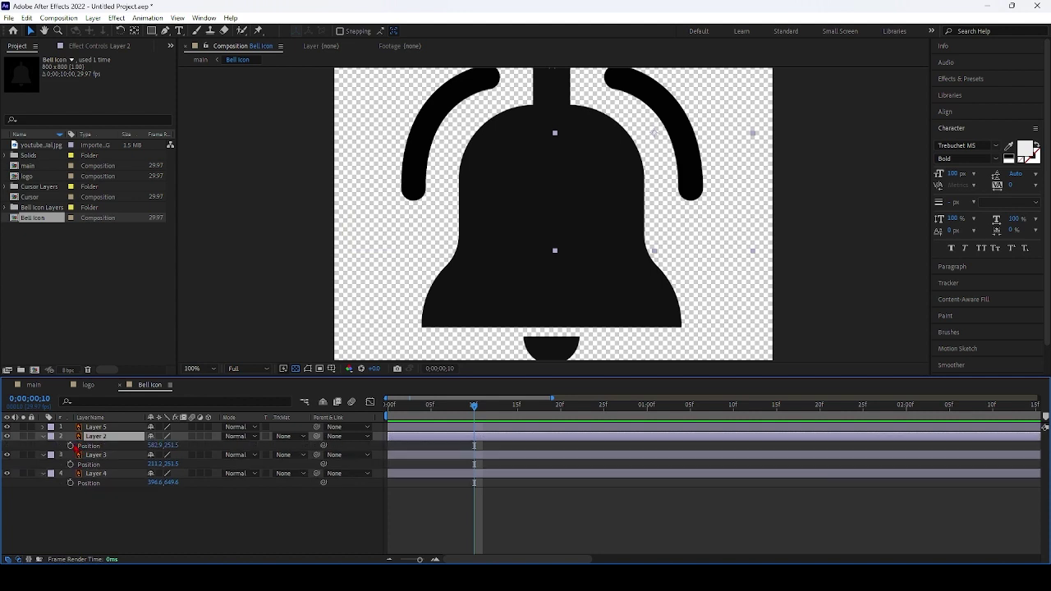
{"action": "left_click", "coordinate": [71, 445]}
{"action": "left_click", "coordinate": [71, 464]}
{"action": "left_click", "coordinate": [70, 483]}
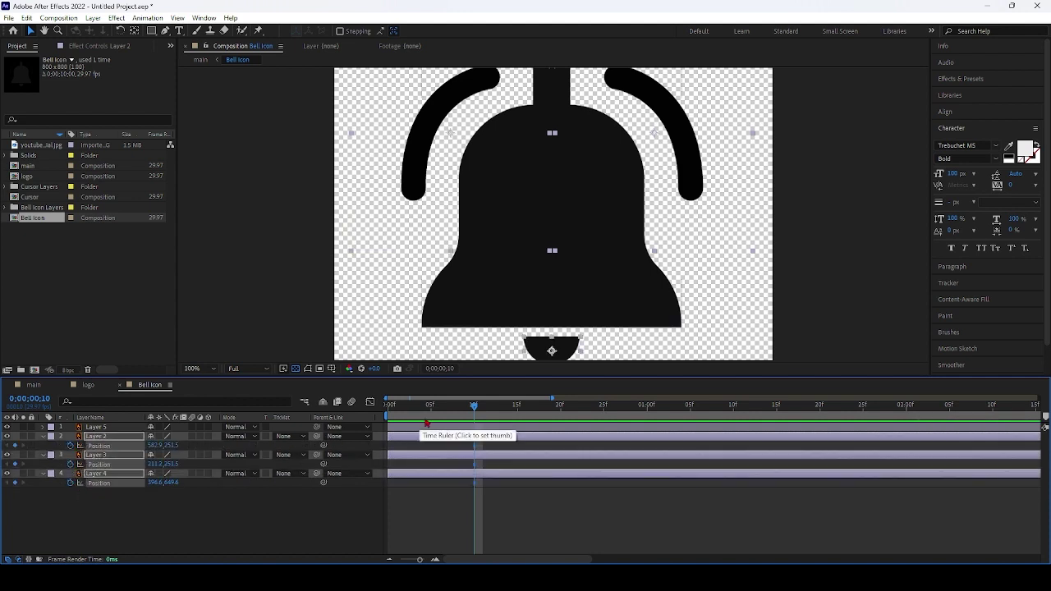
{"action": "left_click_drag", "start_coordinate": [475, 453], "coordinate": [518, 454]}
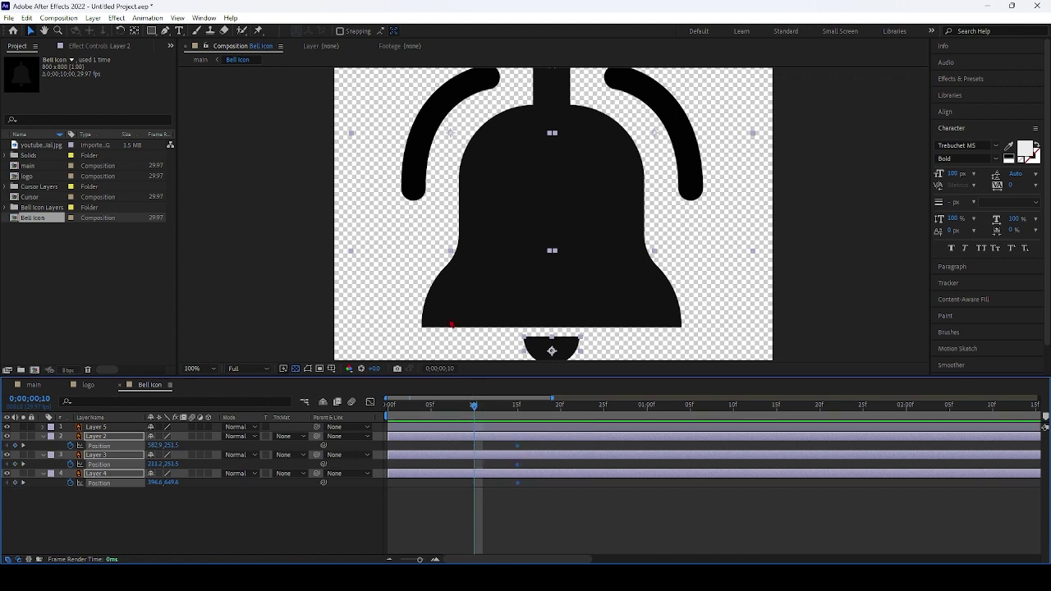
Step: At frame 10, move the left arc on Layer 3 behind the bell body, to about 393, 416
{"action": "left_click", "coordinate": [123, 519]}
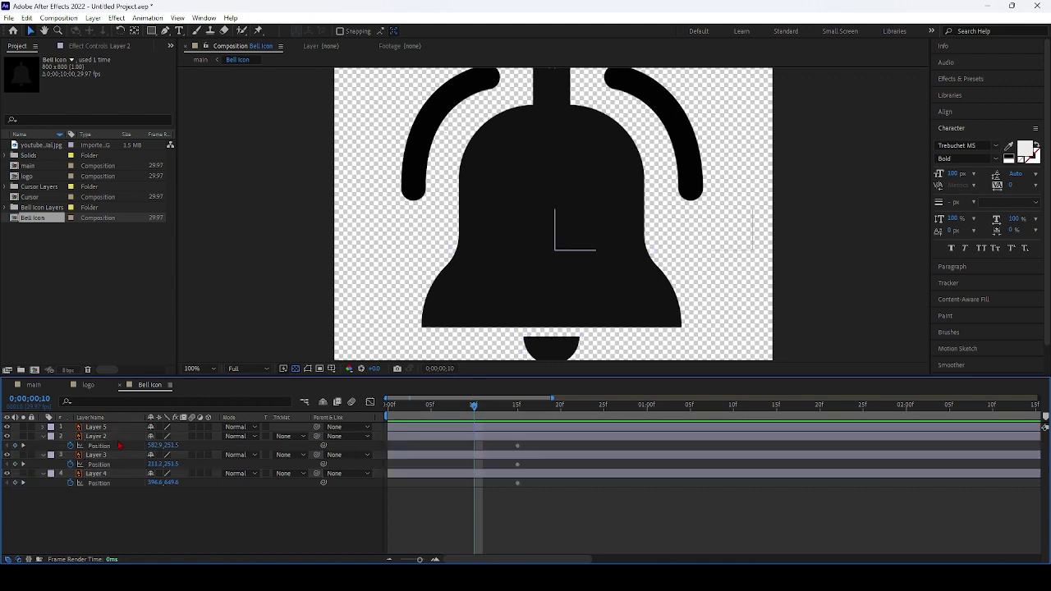
{"action": "left_click", "coordinate": [434, 115]}
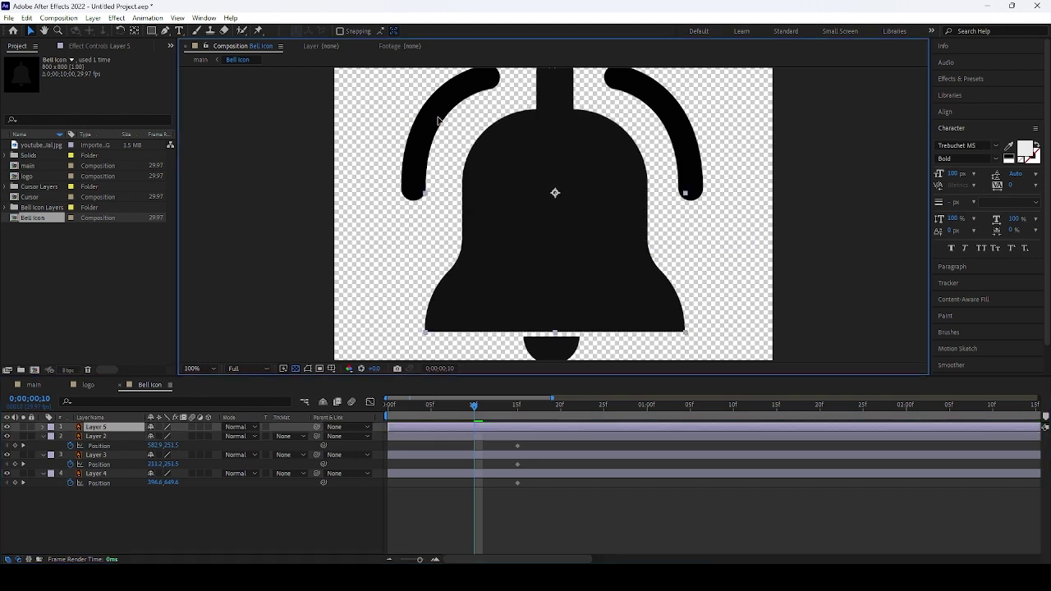
{"action": "left_click", "coordinate": [112, 438]}
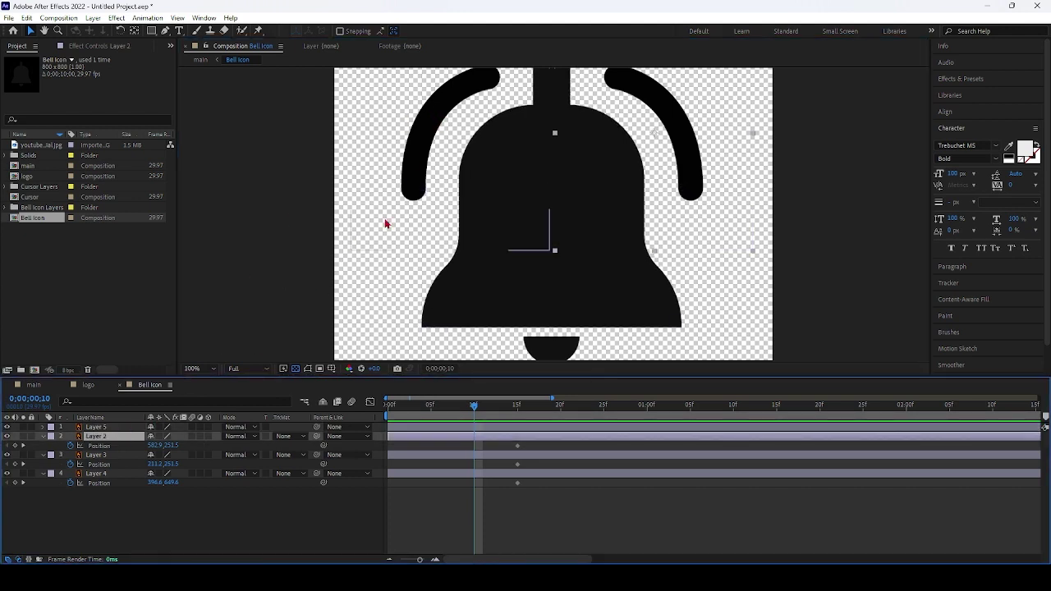
{"action": "left_click", "coordinate": [415, 171]}
{"action": "left_click_drag", "start_coordinate": [415, 171], "coordinate": [513, 262]}
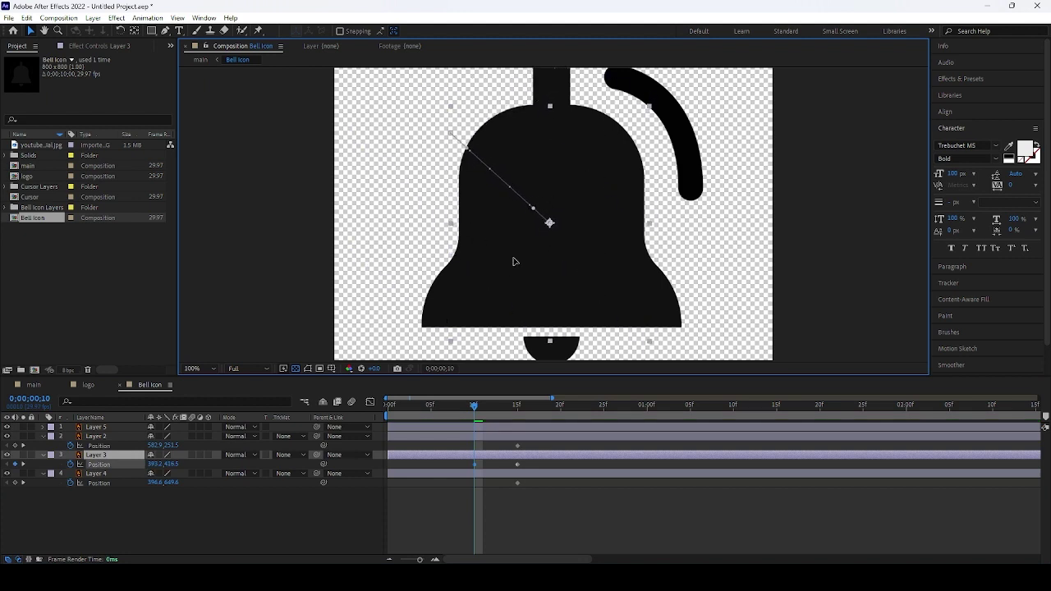
{"action": "key", "text": "Return"}
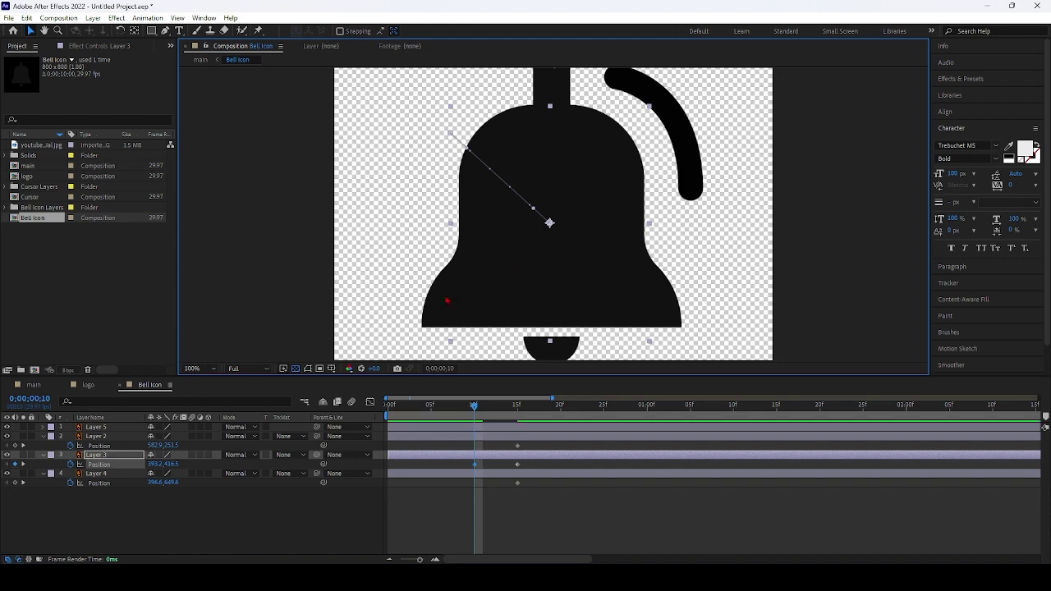
Step: At frame 10, hide the right arc and the clapper behind the bell body, at about 392, 415 and 397, 422
{"action": "left_click", "coordinate": [126, 435]}
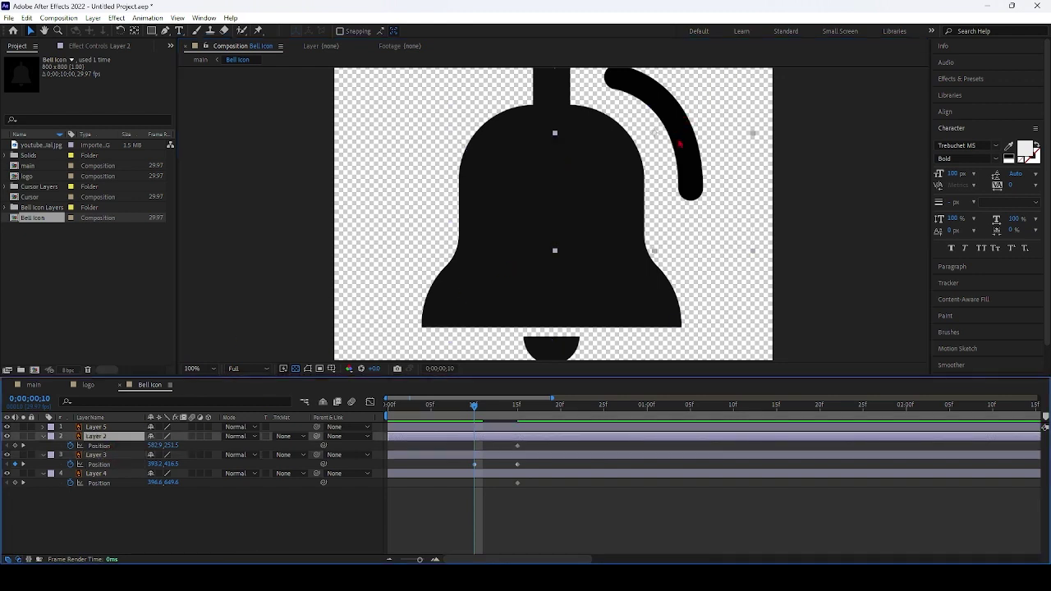
{"action": "left_click_drag", "start_coordinate": [679, 153], "coordinate": [574, 239]}
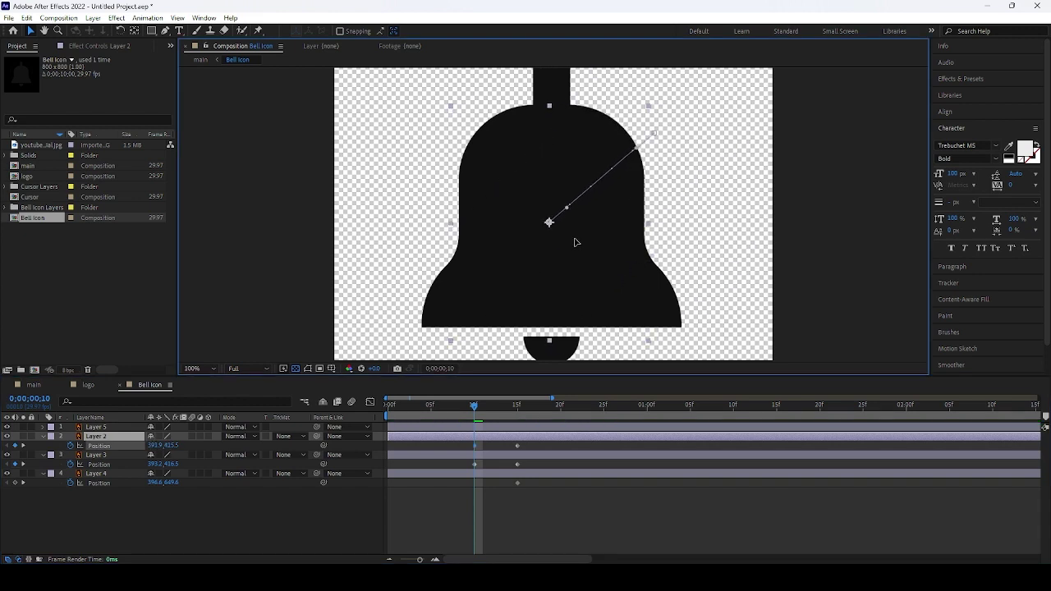
{"action": "left_click", "coordinate": [96, 473]}
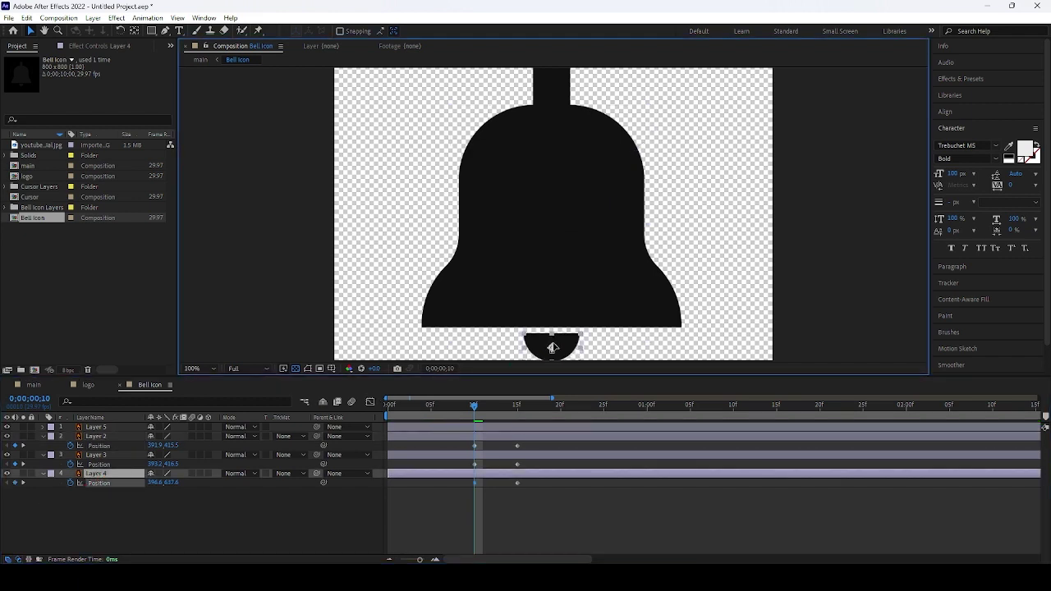
{"action": "left_click_drag", "start_coordinate": [551, 350], "coordinate": [552, 226]}
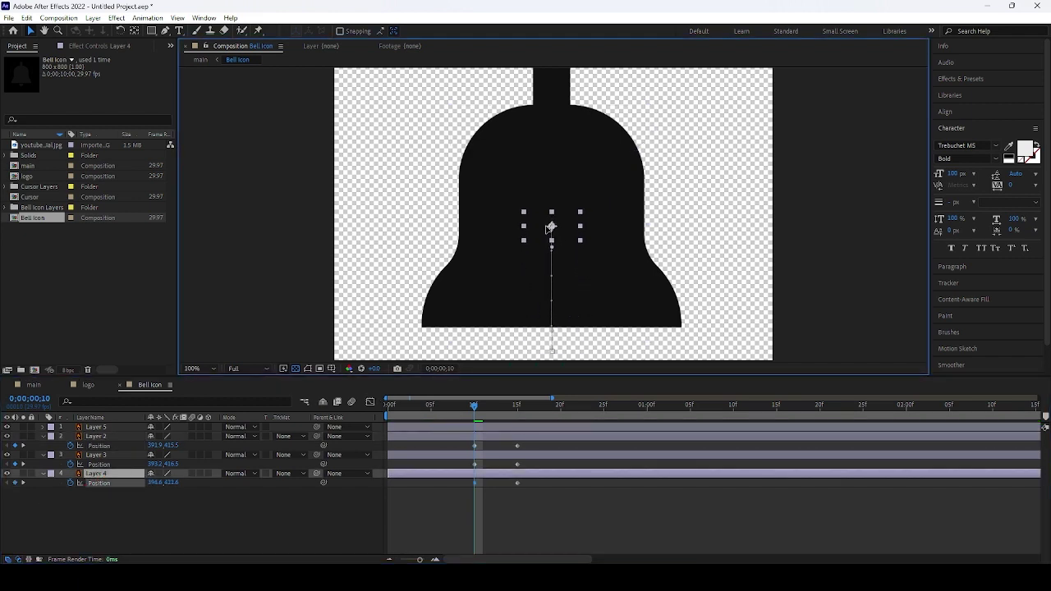
{"action": "mouse_move", "coordinate": [476, 408]}
{"action": "left_mouse_down"}
{"action": "mouse_move", "coordinate": [456, 405]}
{"action": "mouse_move", "coordinate": [467, 410]}
{"action": "left_mouse_up"}
{"action": "left_click_drag", "start_coordinate": [533, 441], "coordinate": [467, 451]}
{"action": "left_click_drag", "start_coordinate": [517, 445], "coordinate": [474, 446]}
{"action": "key", "text": "ctrl+z"}
{"action": "key", "text": "ctrl+z"}
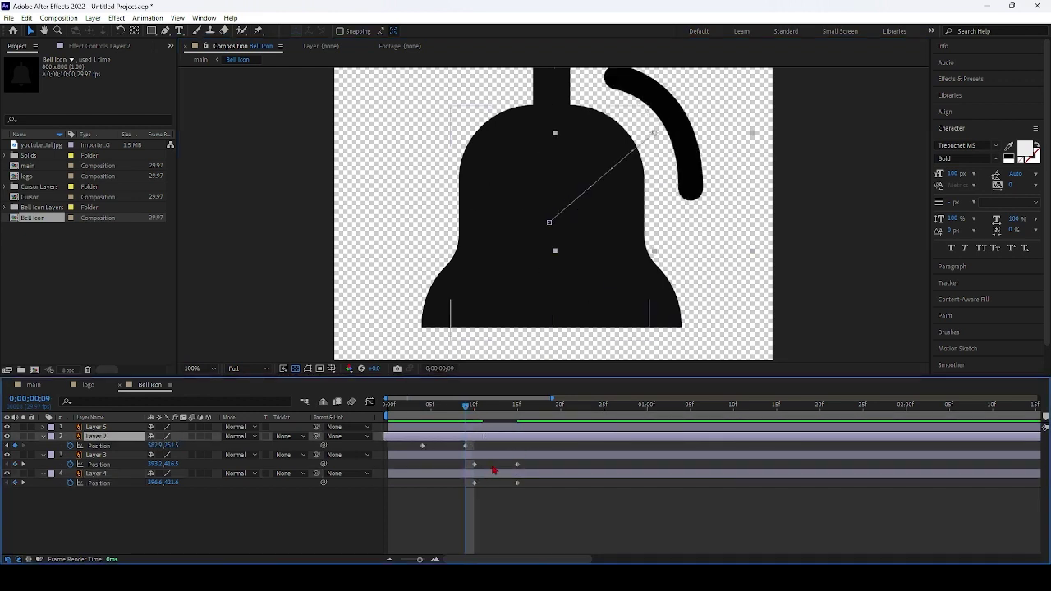
Step: Show the speed graph for all position keyframes of Layers 2, 3 and 4, with automatic height zoom turned off
{"action": "left_click_drag", "start_coordinate": [542, 446], "coordinate": [475, 498]}
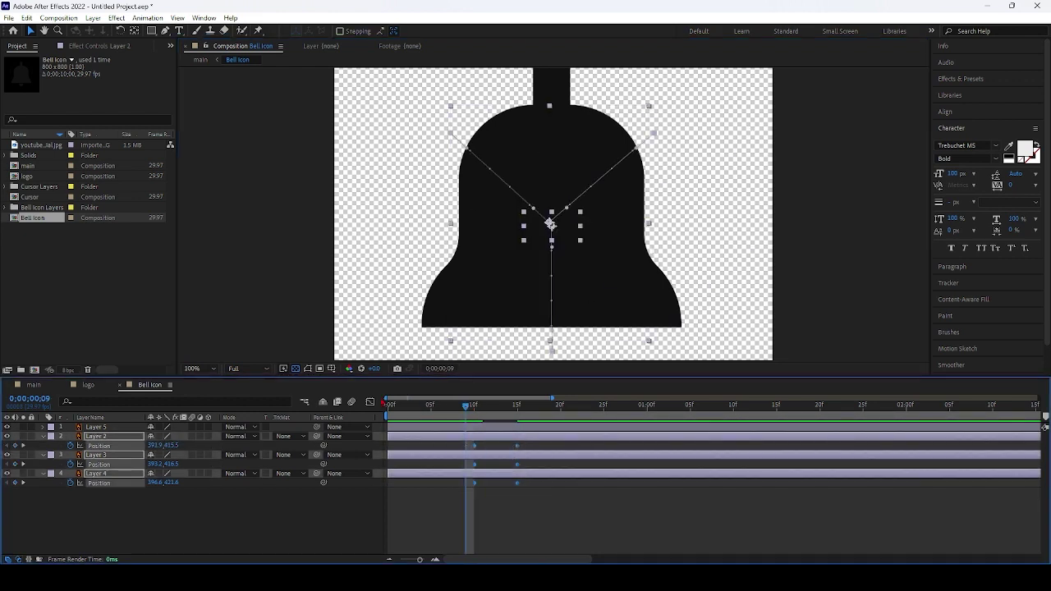
{"action": "key", "text": "shift+F3"}
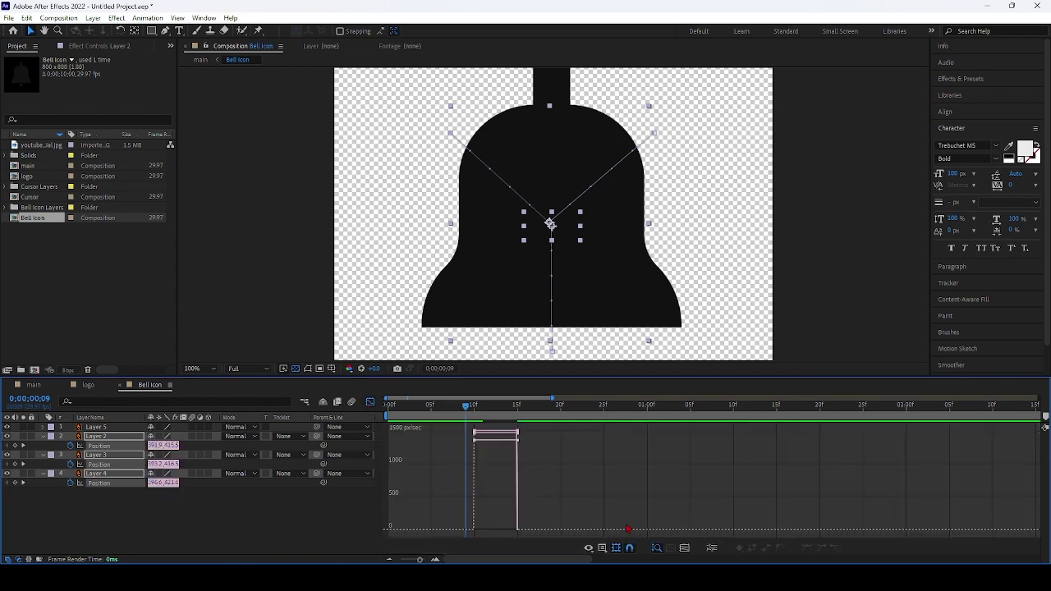
{"action": "left_click", "coordinate": [610, 552]}
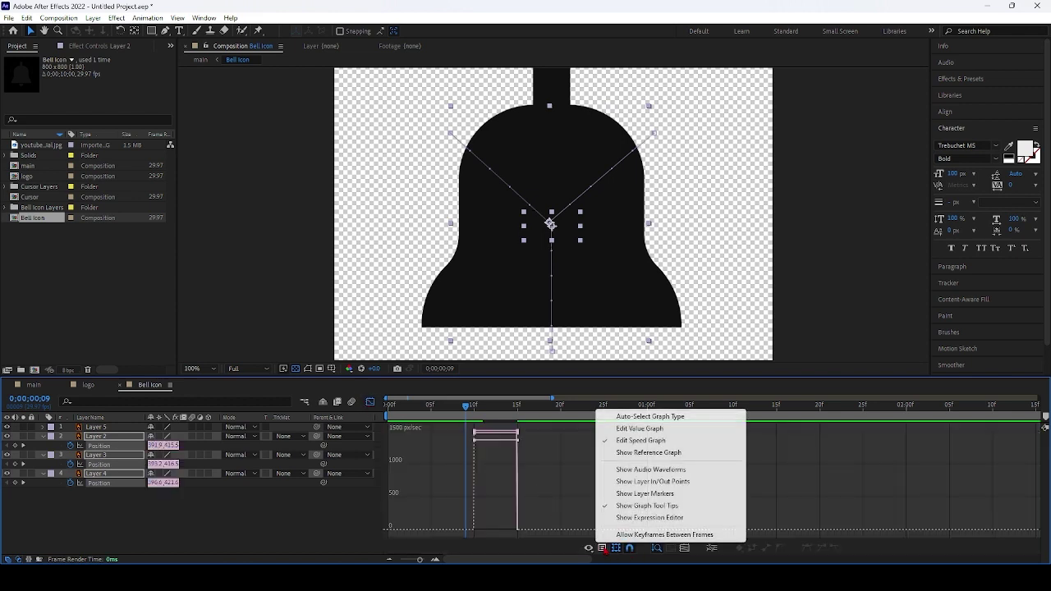
{"action": "left_click", "coordinate": [634, 442]}
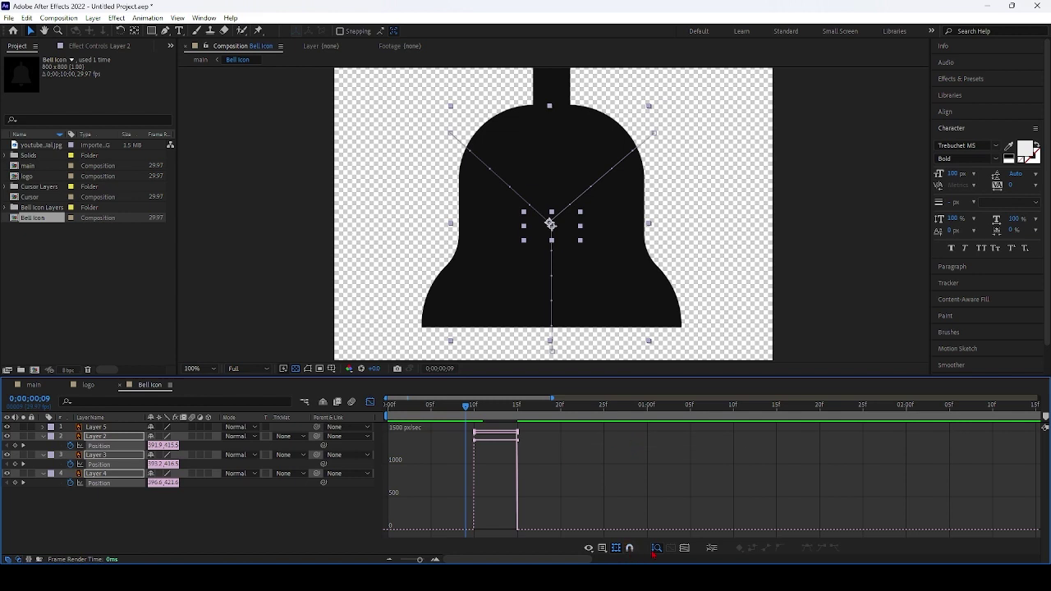
{"action": "left_click", "coordinate": [657, 549]}
{"action": "left_click", "coordinate": [684, 548]}
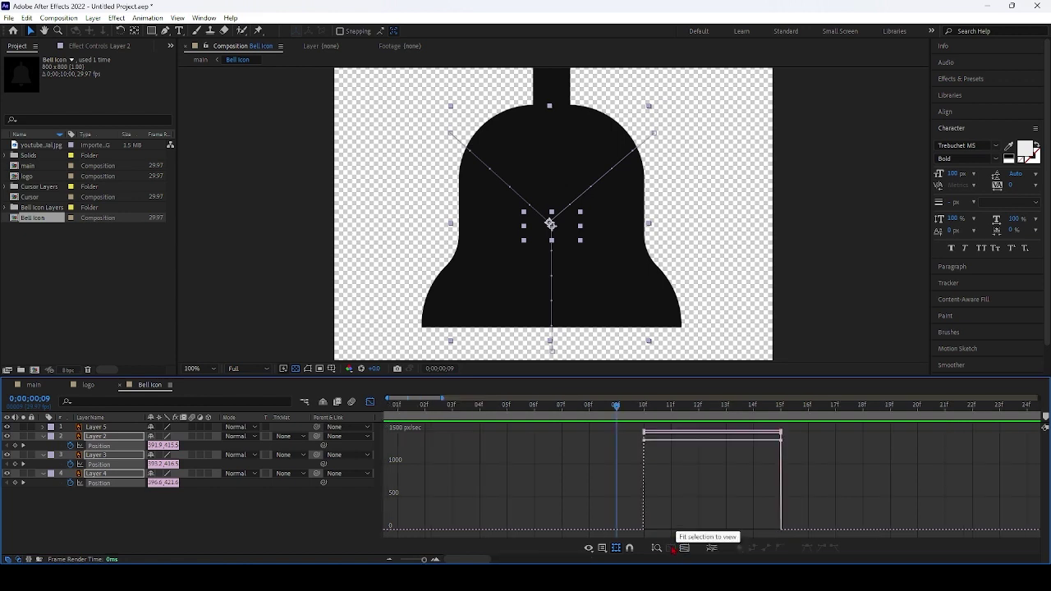
Step: Ease the position speed curves of Layers 2, 3 and 4 to zero at both keyframes, with a long slow-down into frame 15, and preview
{"action": "left_click_drag", "start_coordinate": [805, 430], "coordinate": [670, 468]}
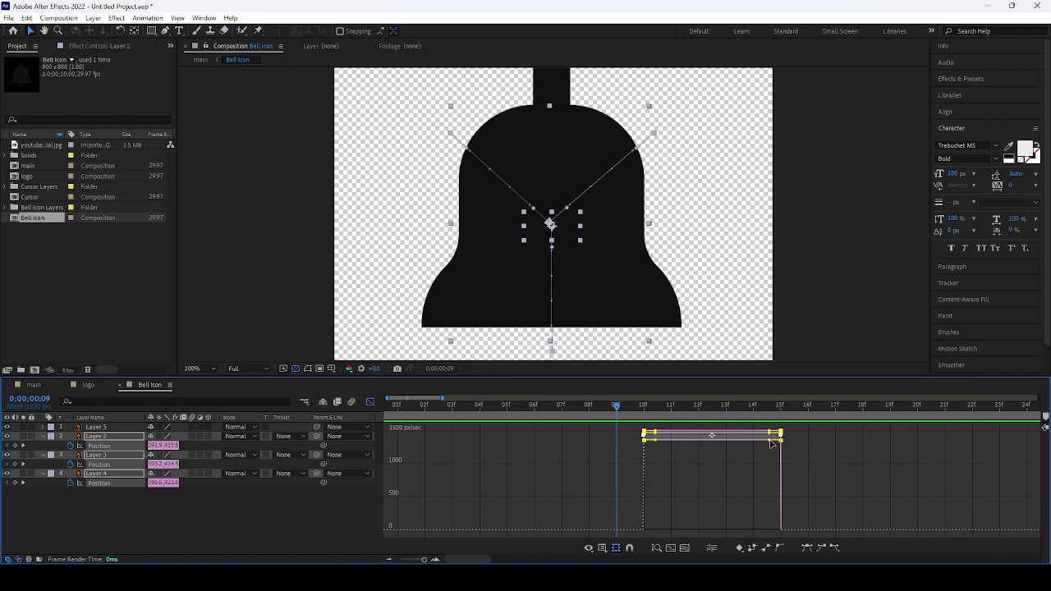
{"action": "left_click_drag", "start_coordinate": [770, 443], "coordinate": [681, 450]}
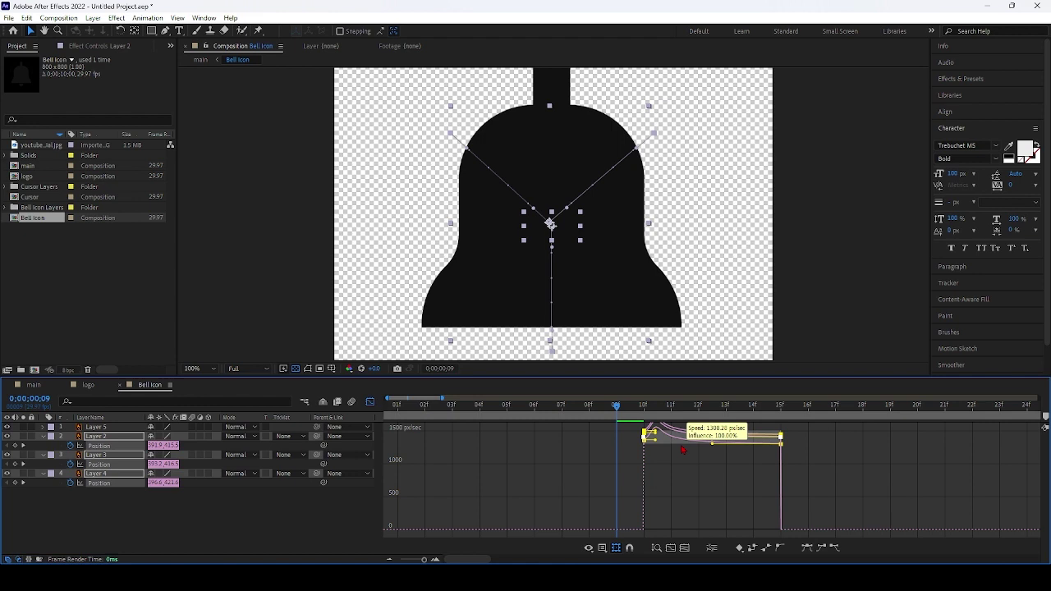
{"action": "left_click_drag", "start_coordinate": [681, 449], "coordinate": [673, 544]}
{"action": "left_click_drag", "start_coordinate": [650, 437], "coordinate": [649, 533]}
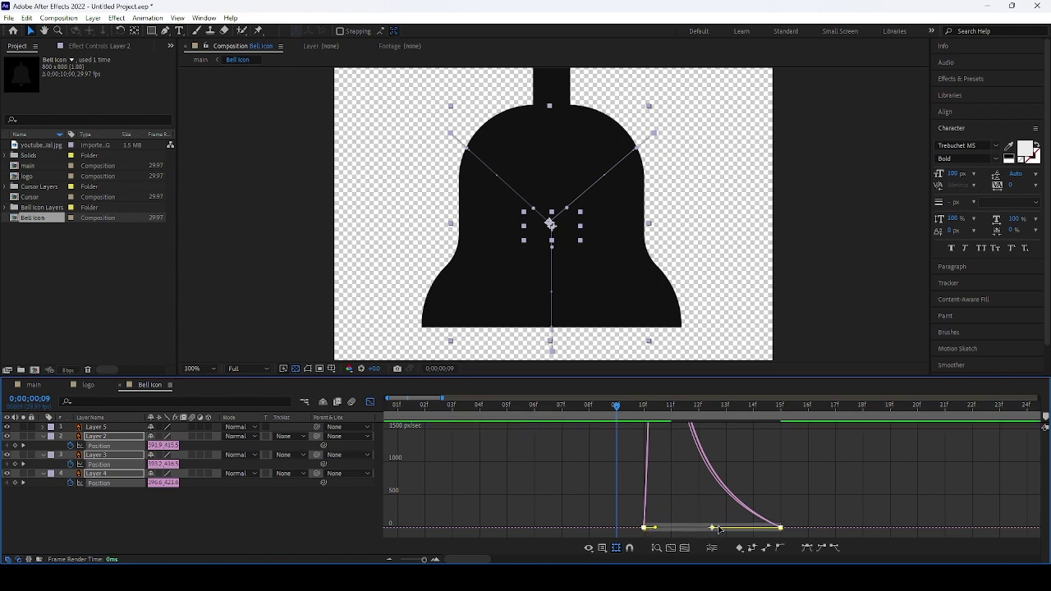
{"action": "left_click_drag", "start_coordinate": [712, 529], "coordinate": [786, 538]}
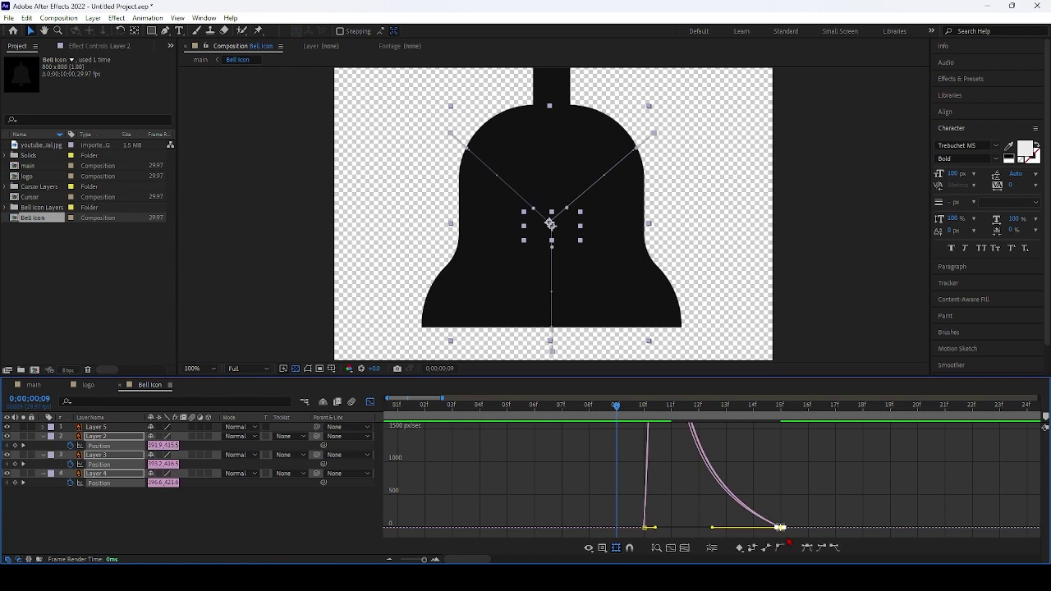
{"action": "left_click_drag", "start_coordinate": [712, 530], "coordinate": [725, 512]}
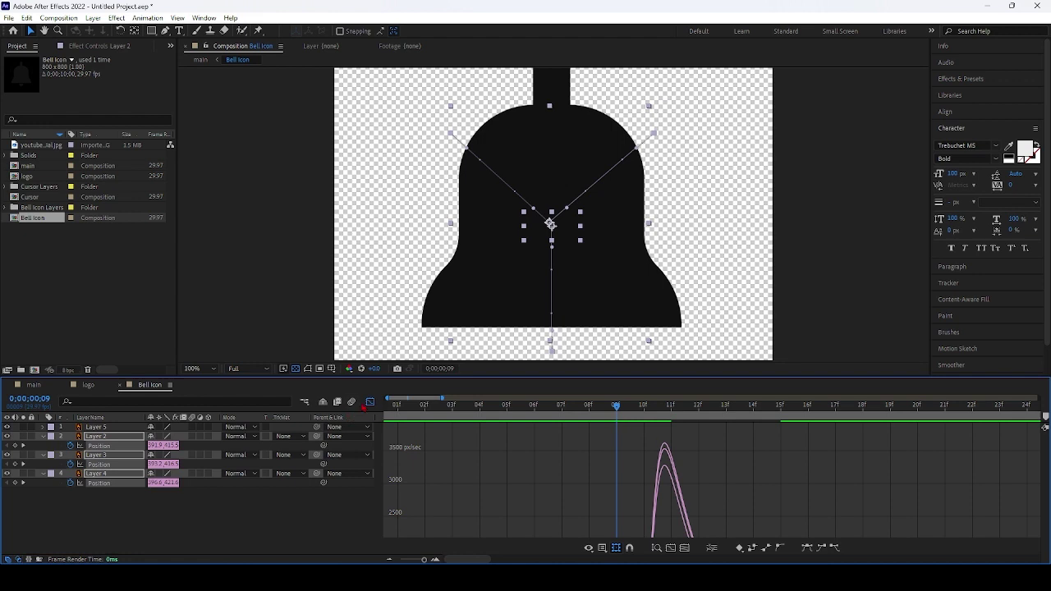
{"action": "left_click", "coordinate": [369, 401]}
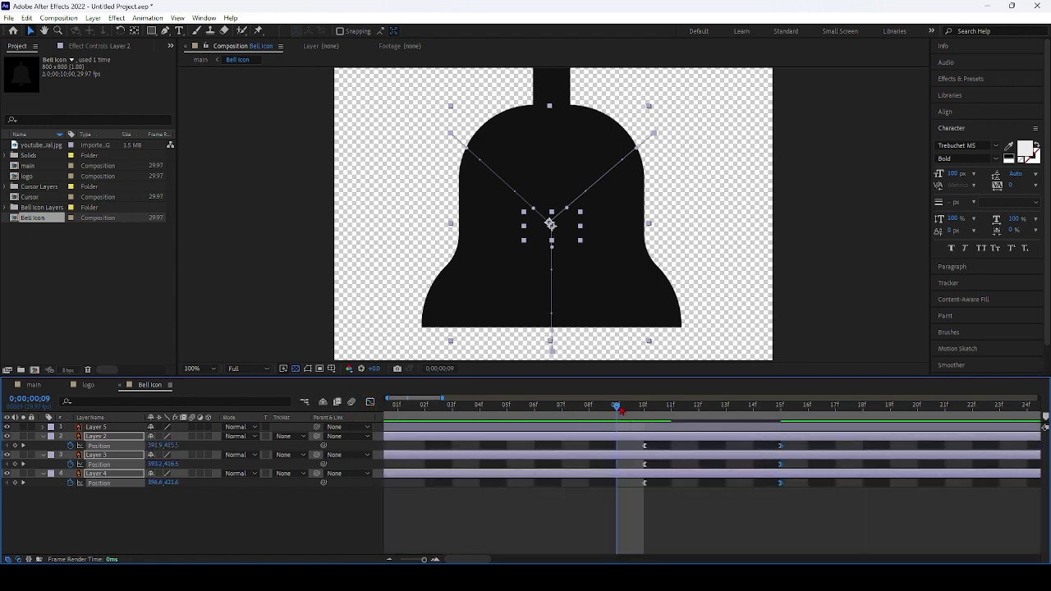
{"action": "key", "text": "space"}
{"action": "key", "text": "space"}
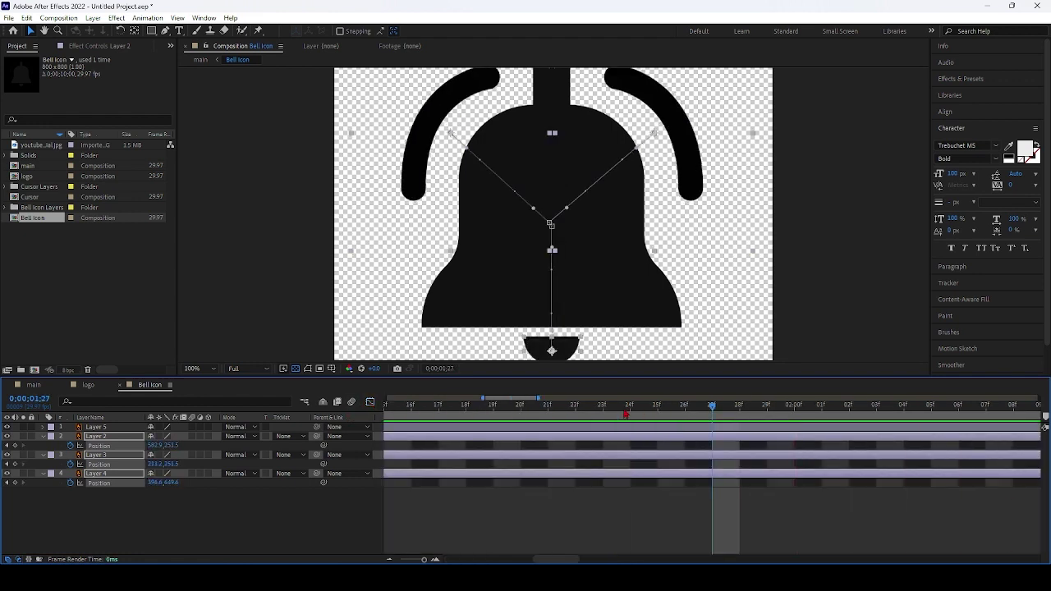
Step: Move the first position keyframes of Layers 2, 3 and 4 to frame 6 and play back the bell animation
{"action": "left_click_drag", "start_coordinate": [712, 409], "coordinate": [803, 463]}
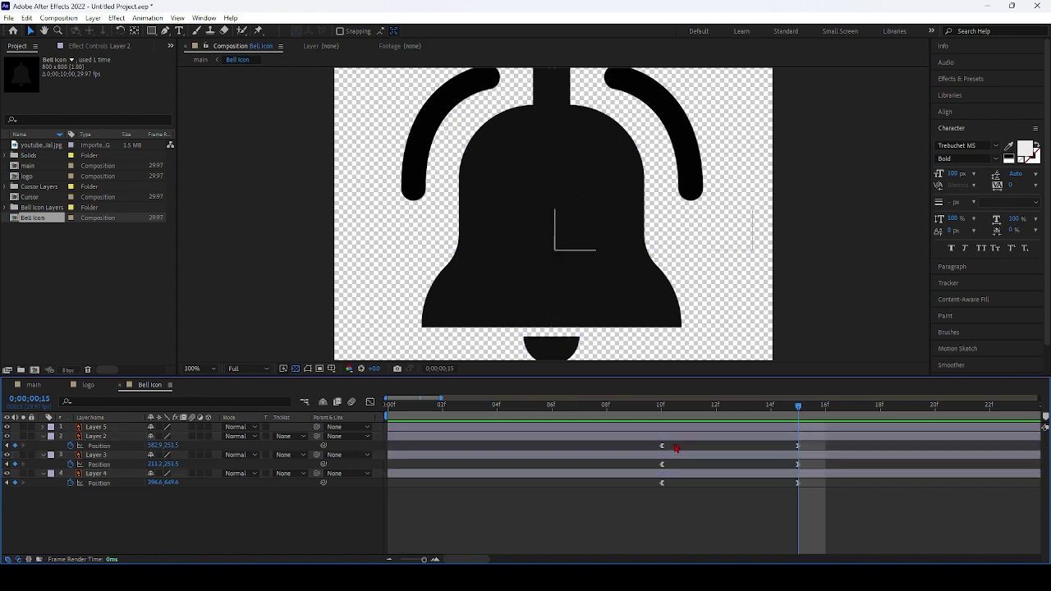
{"action": "left_click_drag", "start_coordinate": [667, 441], "coordinate": [645, 494]}
{"action": "left_click", "coordinate": [666, 489]}
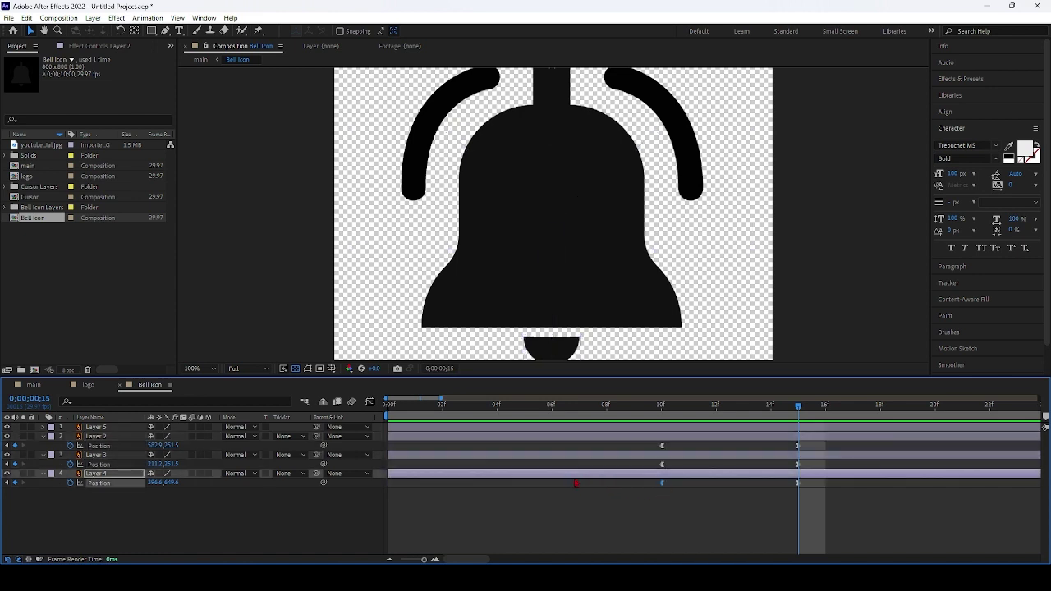
{"action": "left_click_drag", "start_coordinate": [694, 443], "coordinate": [551, 476]}
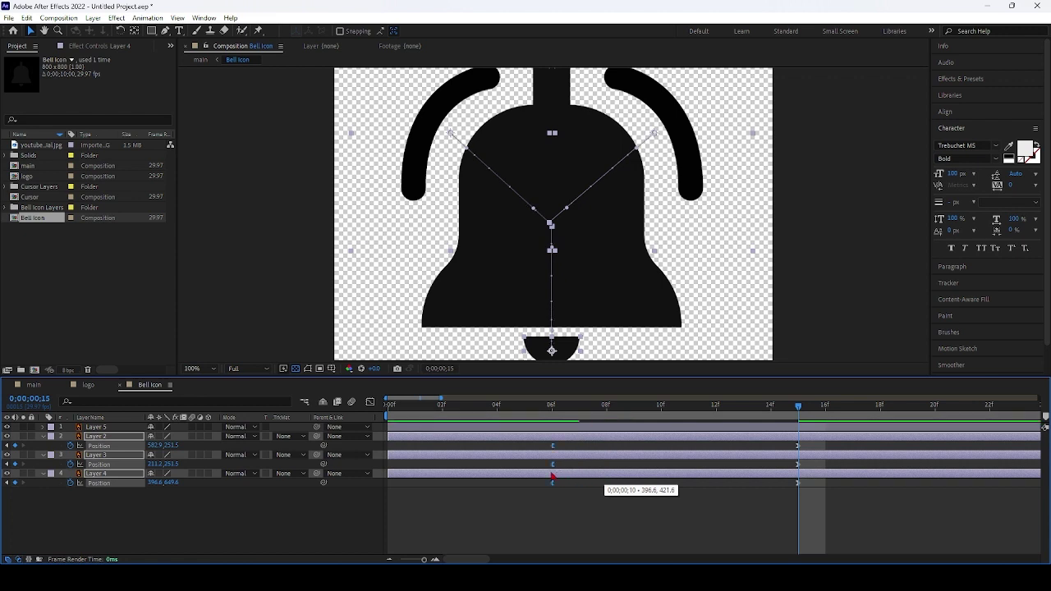
{"action": "left_click_drag", "start_coordinate": [798, 406], "coordinate": [468, 424]}
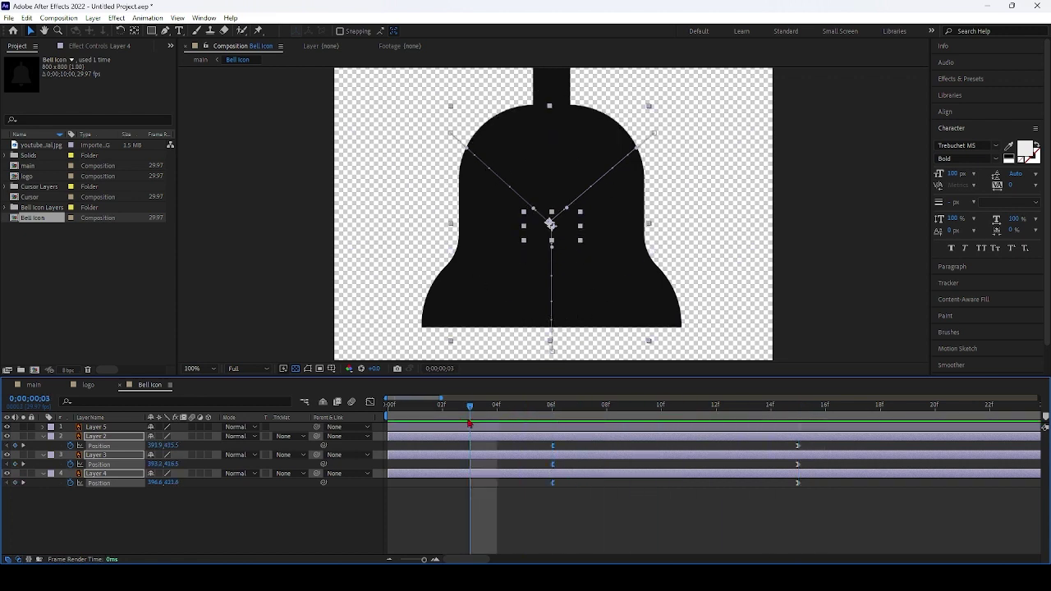
{"action": "key", "text": "space"}
{"action": "key", "text": "space"}
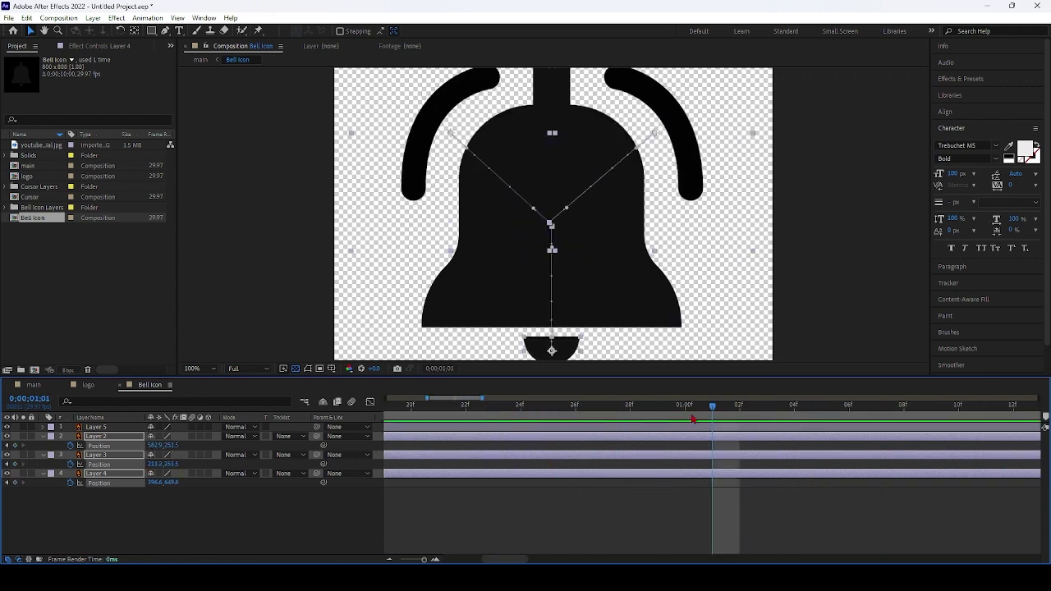
{"action": "left_click_drag", "start_coordinate": [712, 410], "coordinate": [554, 421]}
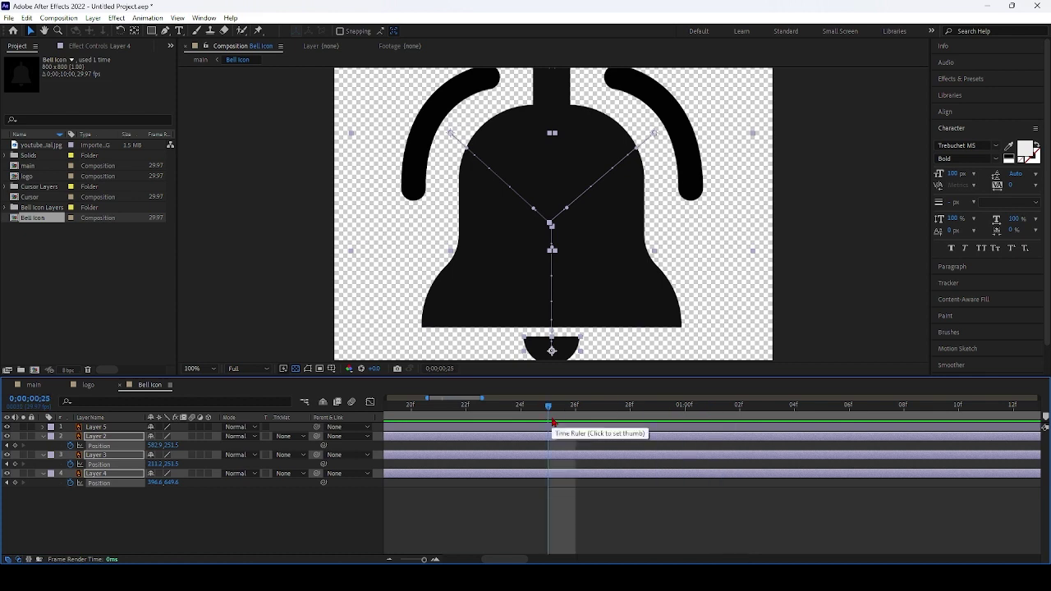